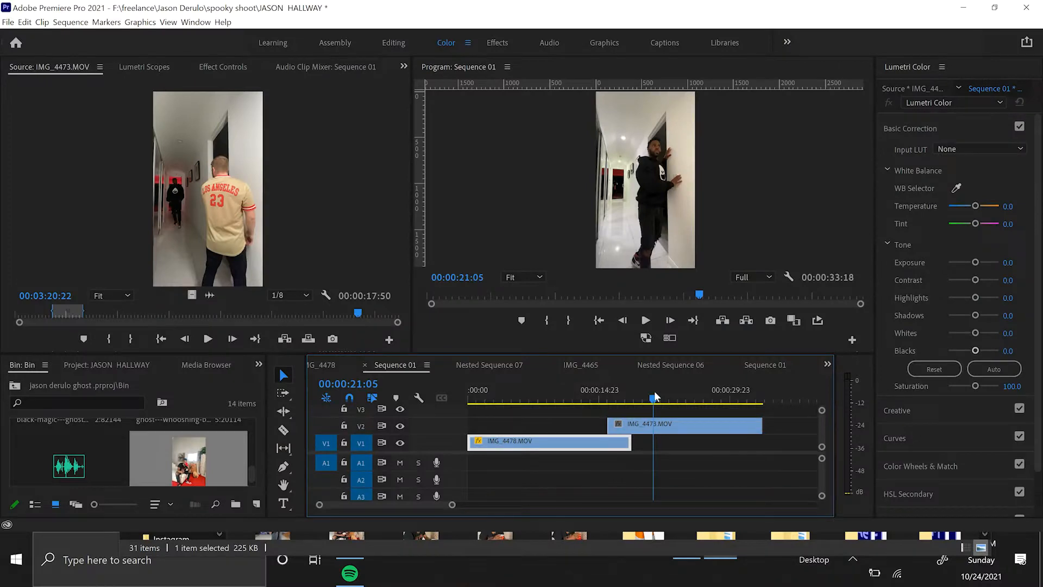
# - Replace the IMG_4478.MOV and IMG_4473.MOV clips in Sequence 01 with a linked After Effects composition
pyautogui.moveTo(654, 393); pyautogui.dragTo(662, 394)
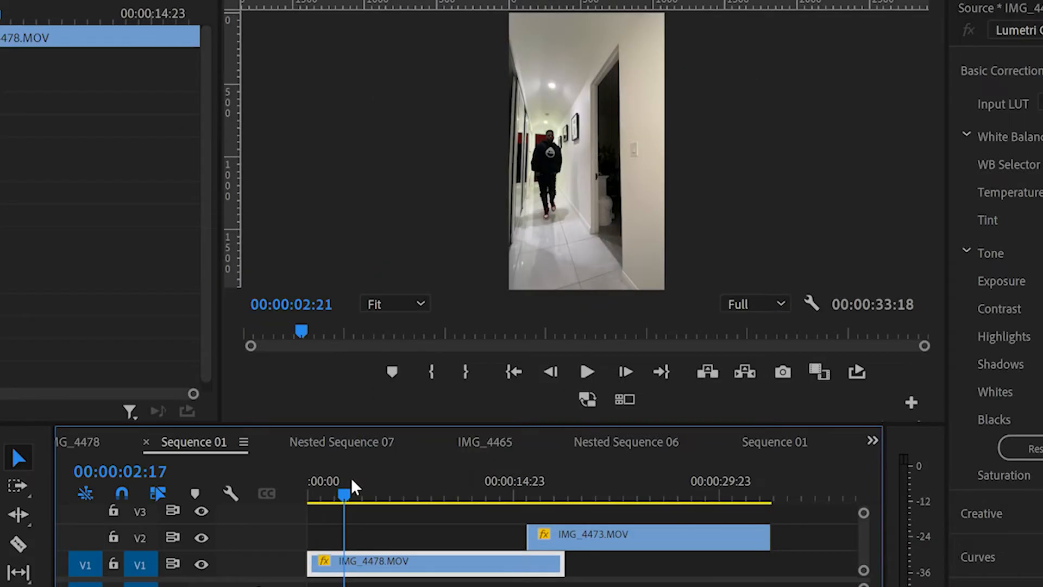
pyautogui.moveTo(351, 478); pyautogui.dragTo(454, 506)
pyautogui.rightClick(589, 445)
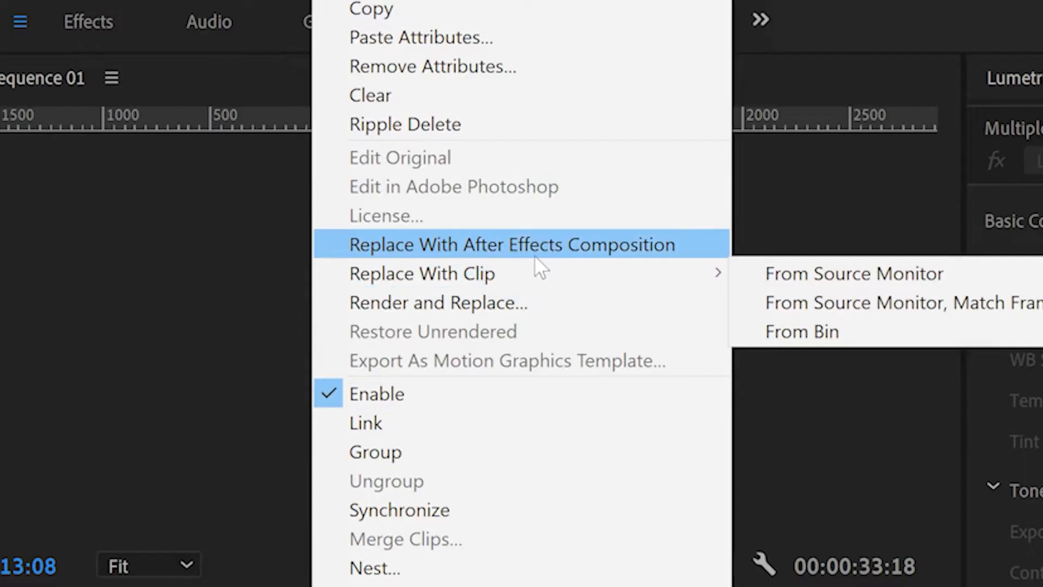
pyautogui.click(533, 249)
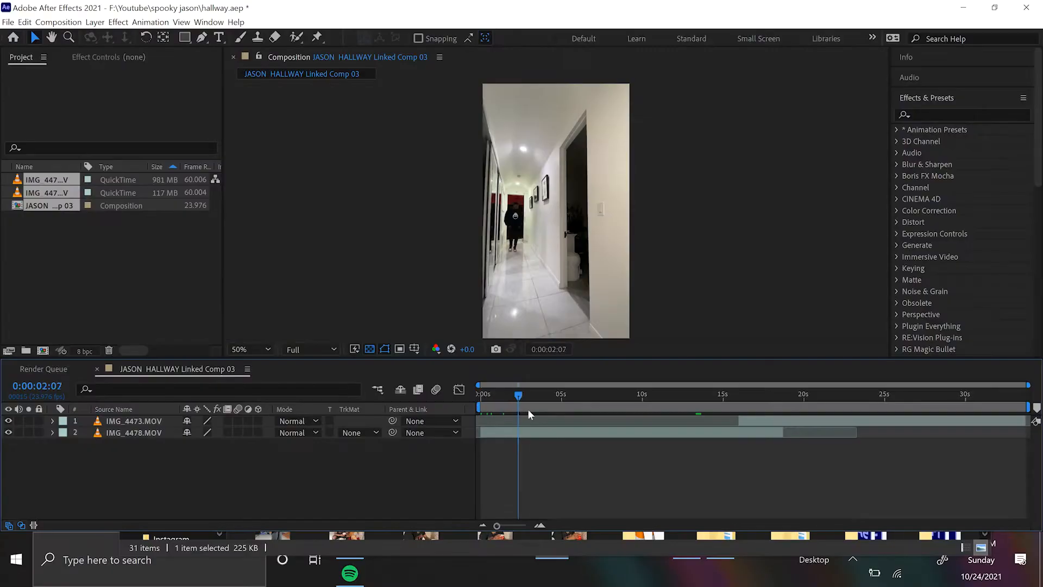
# - Find the light-switch moment at 0:00:05:02 and move the IMG_4473.MOV layer to start there
pyautogui.moveTo(529, 411); pyautogui.dragTo(609, 417)
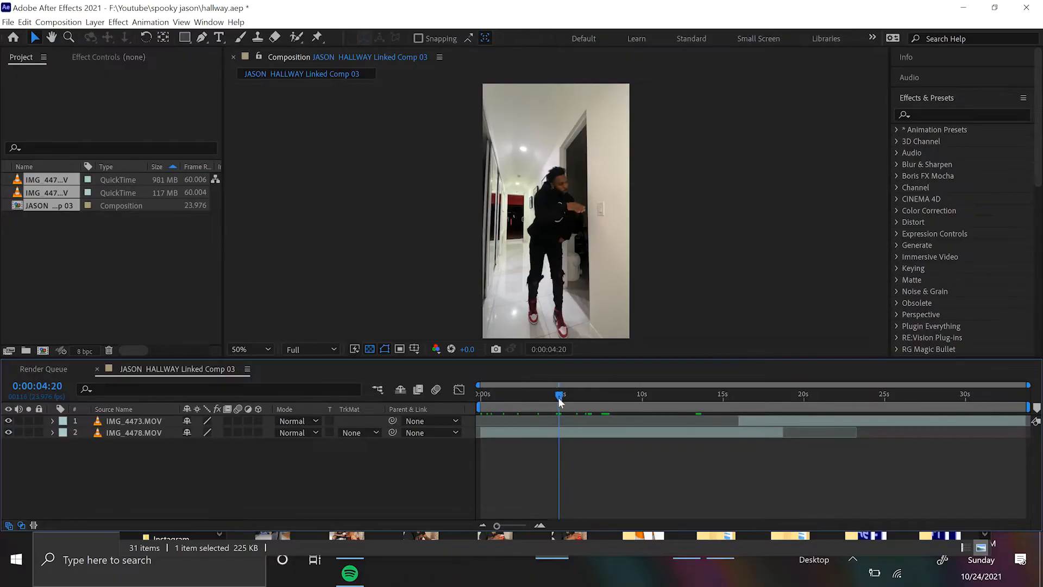
pyautogui.moveTo(560, 400); pyautogui.dragTo(563, 400)
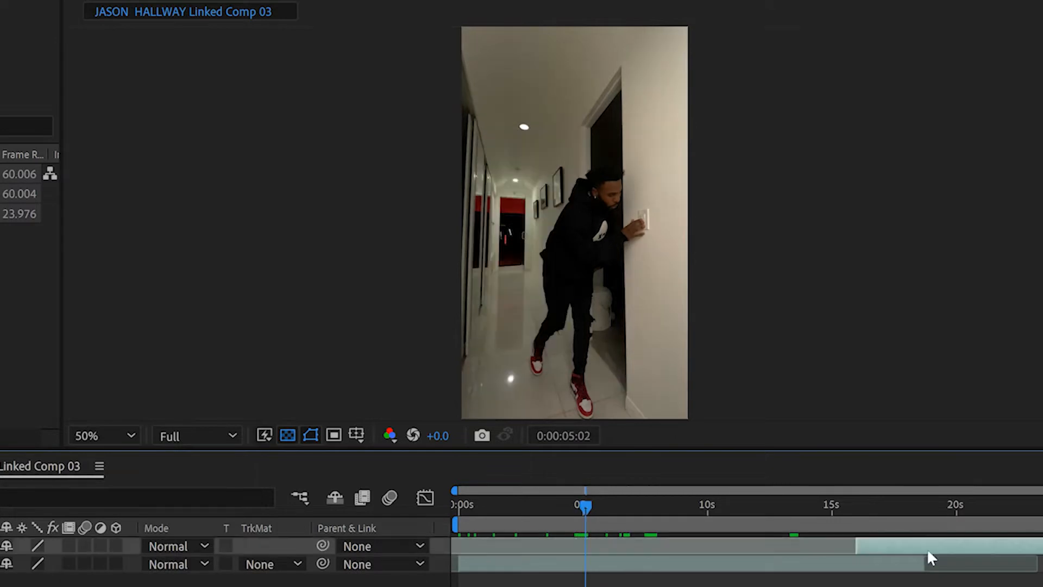
pyautogui.moveTo(927, 546); pyautogui.dragTo(658, 559)
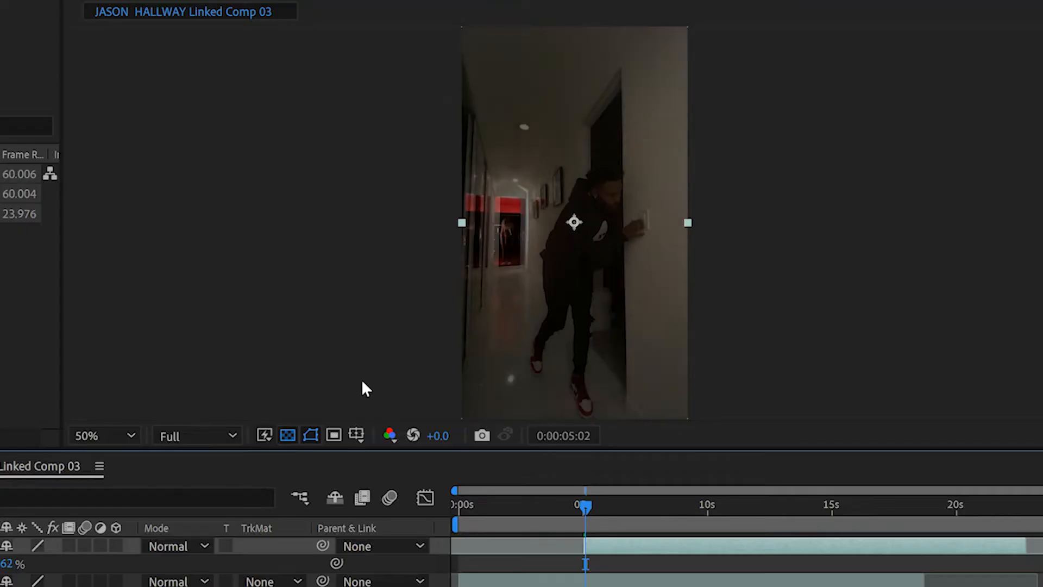
# - Check the overlay alignment at the hallway door and set the IMG_4473.MOV layer's opacity to 100%
pyautogui.scroll(1, 376, 371)
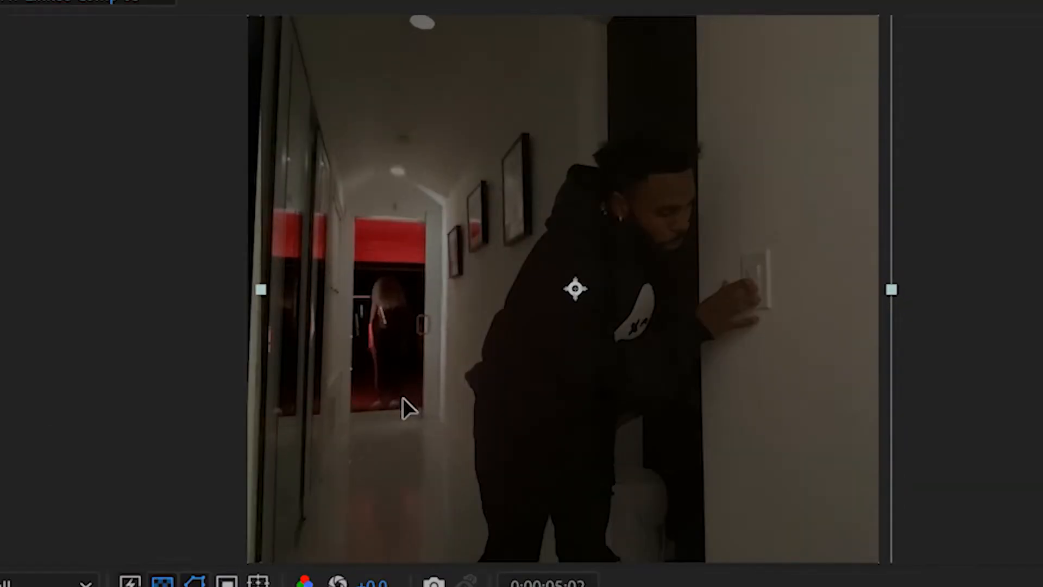
pyautogui.scroll(-1, 407, 396)
pyautogui.moveTo(191, 432); pyautogui.dragTo(228, 433)
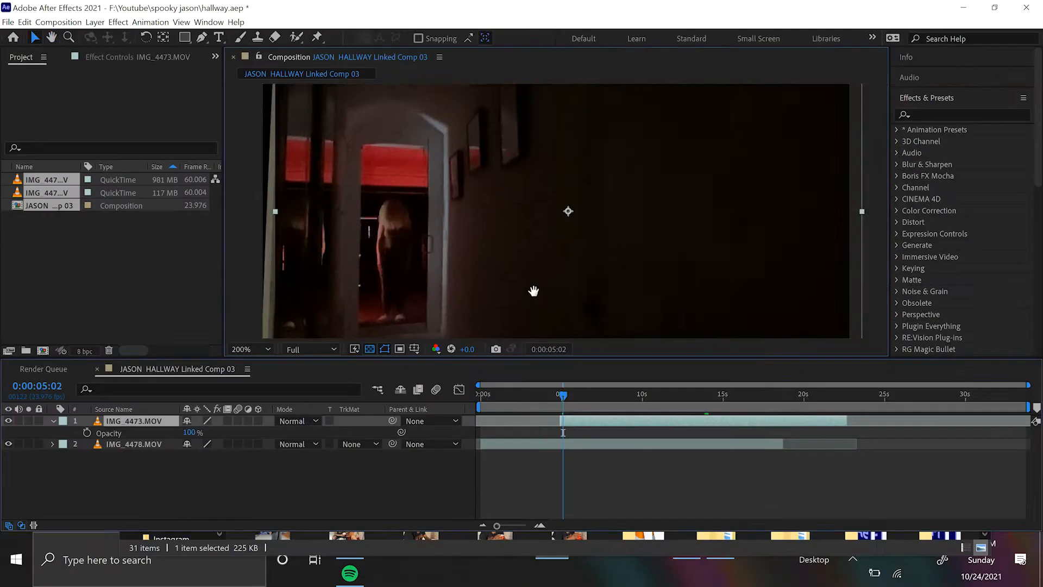
# - Draw a four-point Pen mask on the IMG_4473.MOV layer around the glass door with the ghost figure
pyautogui.moveTo(533, 292); pyautogui.dragTo(608, 262)
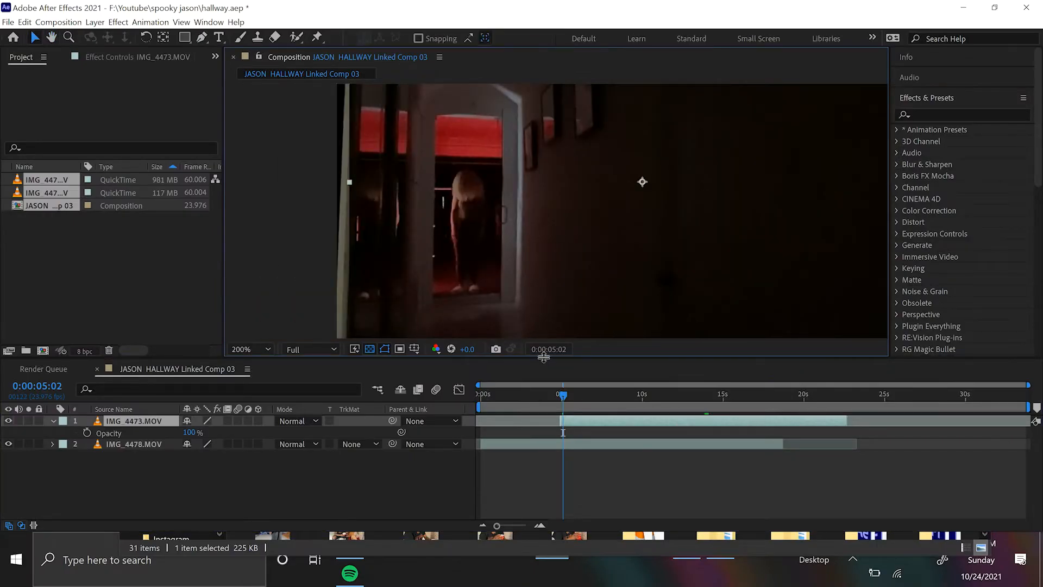
pyautogui.moveTo(543, 357); pyautogui.dragTo(543, 400)
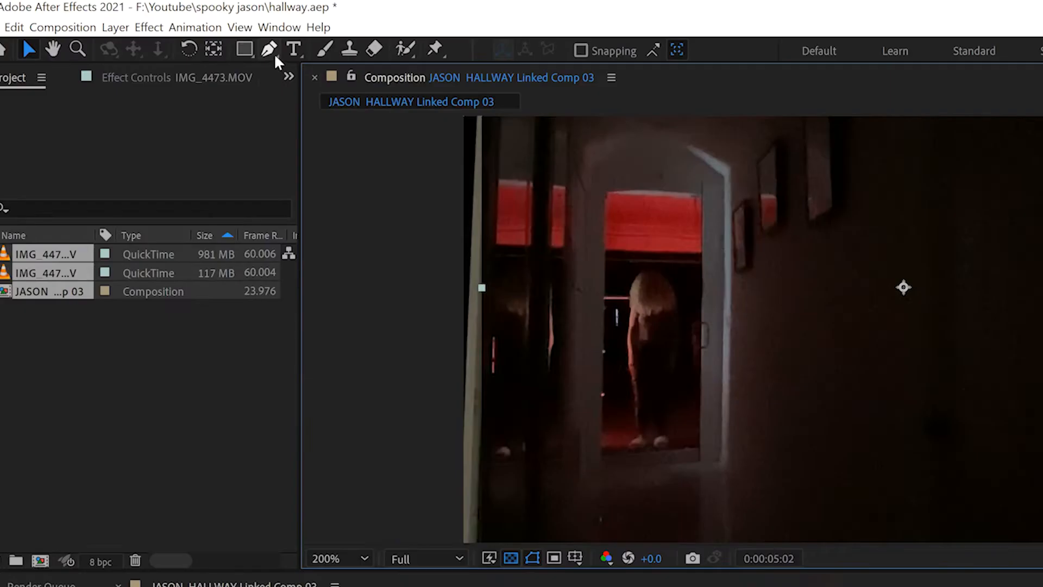
pyautogui.click(274, 54)
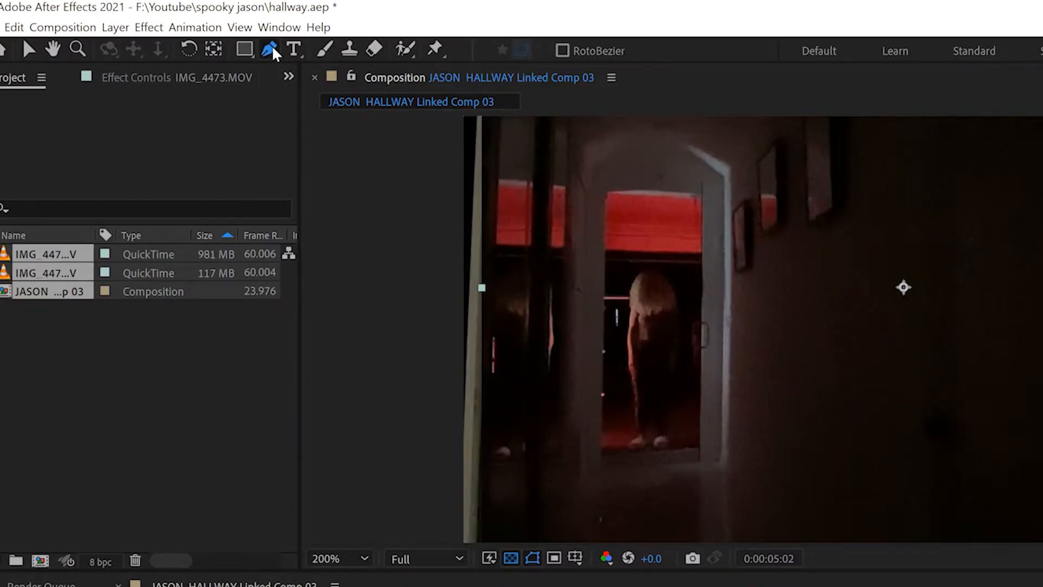
pyautogui.click(609, 194)
pyautogui.click(702, 199)
pyautogui.click(702, 451)
pyautogui.click(603, 456)
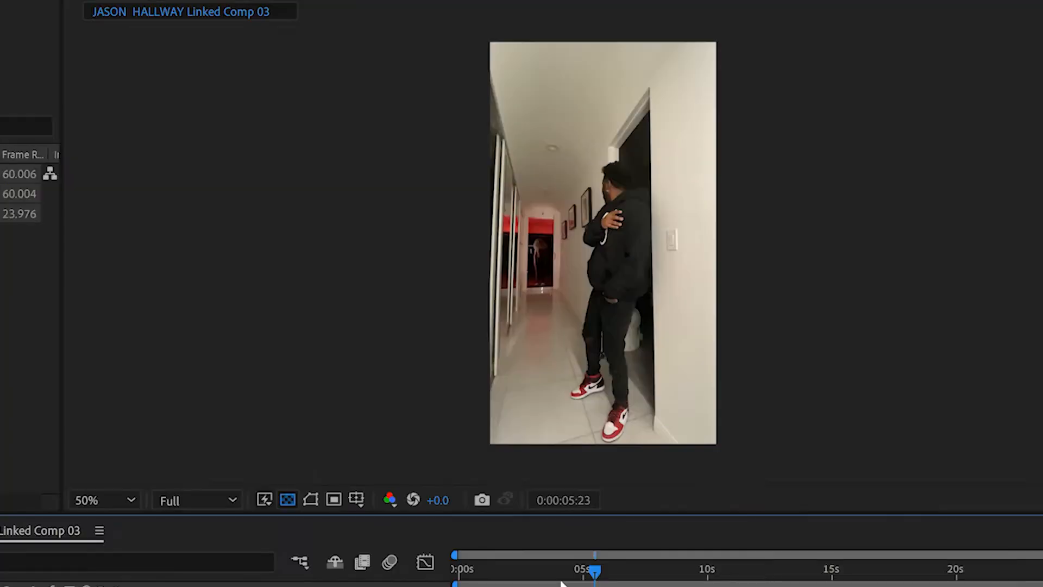
pyautogui.click(561, 583)
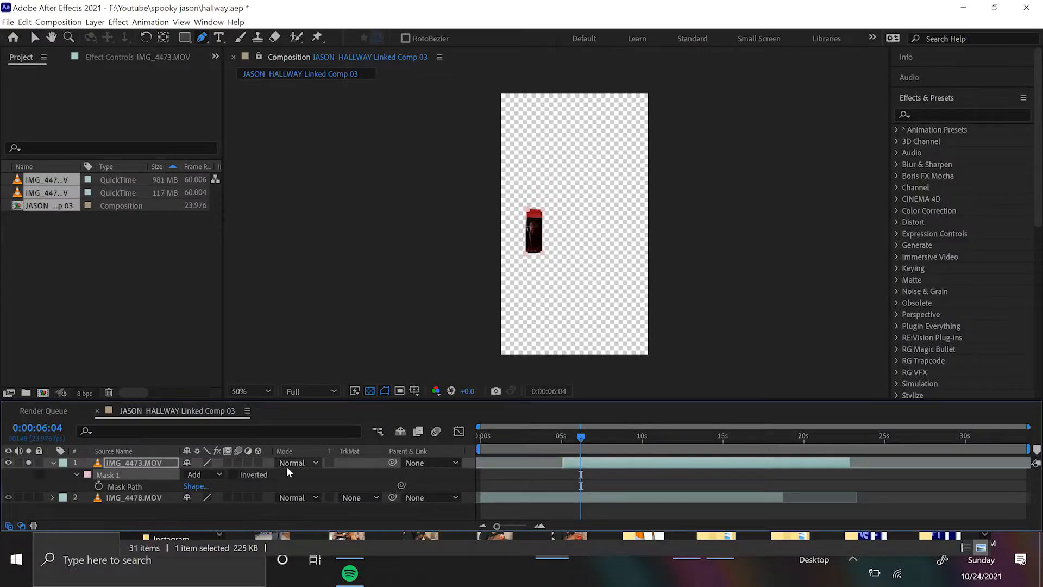
# - Keep Mask 1 in Add mode and set its feather to 732 pixels and expansion to 281 pixels
pyautogui.click(203, 475)
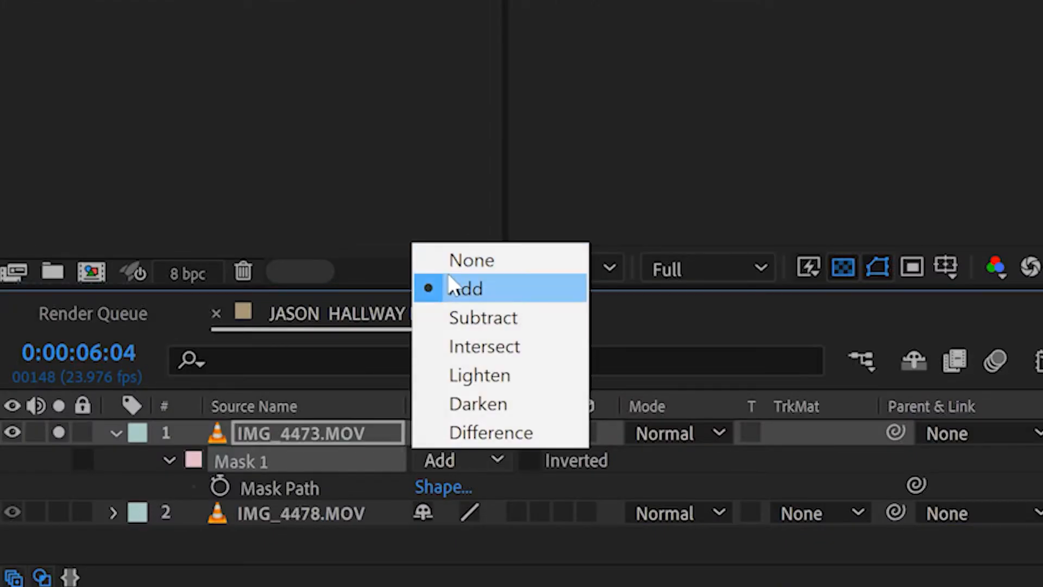
pyautogui.click(209, 387)
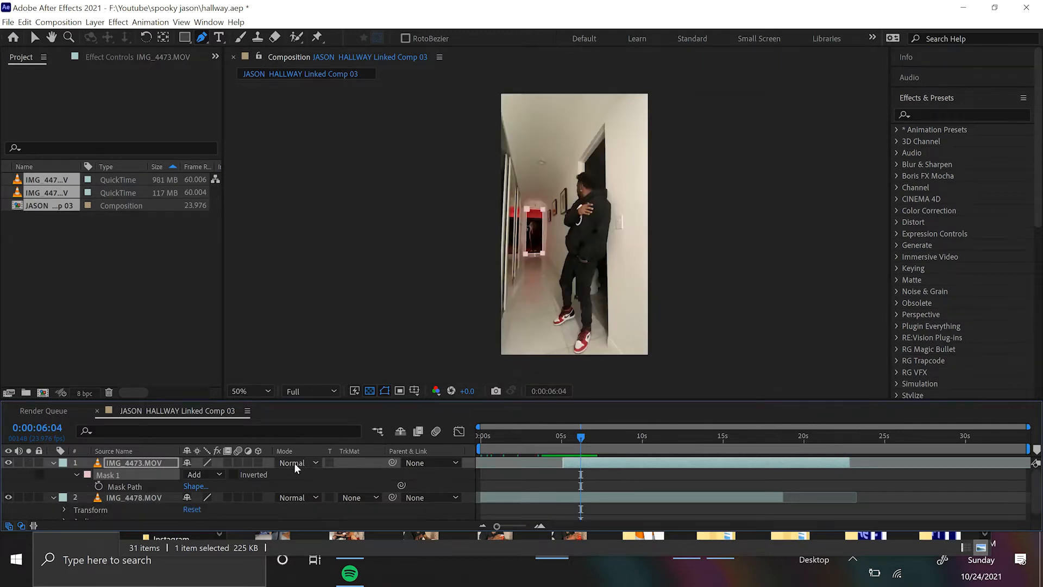
pyautogui.press('m')
pyautogui.press('m')
pyautogui.scroll(-1, 188, 496)
pyautogui.scroll(1, 186, 496)
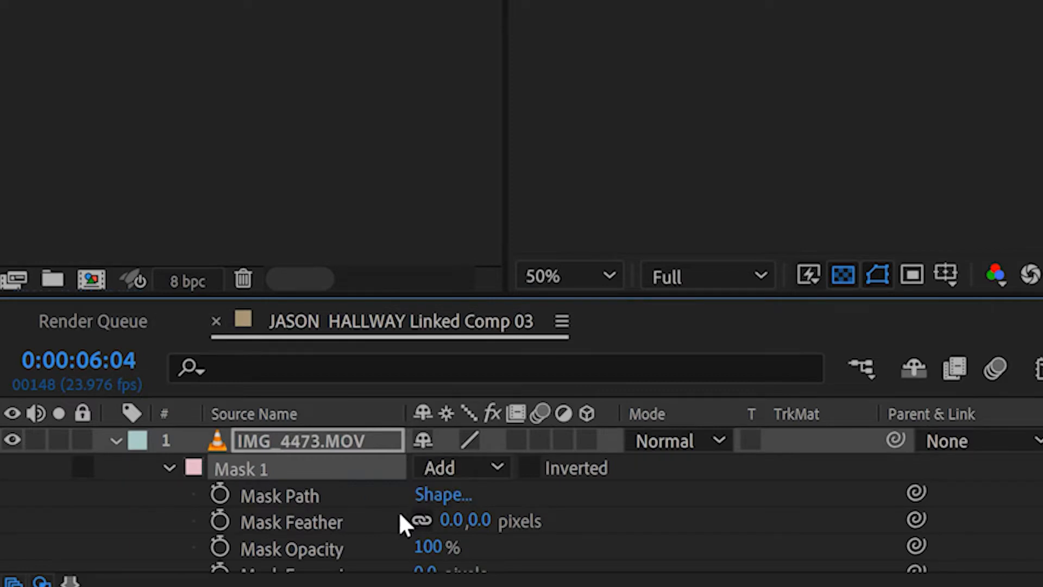
pyautogui.scroll(-3, 401, 519)
pyautogui.moveTo(429, 504); pyautogui.dragTo(521, 525)
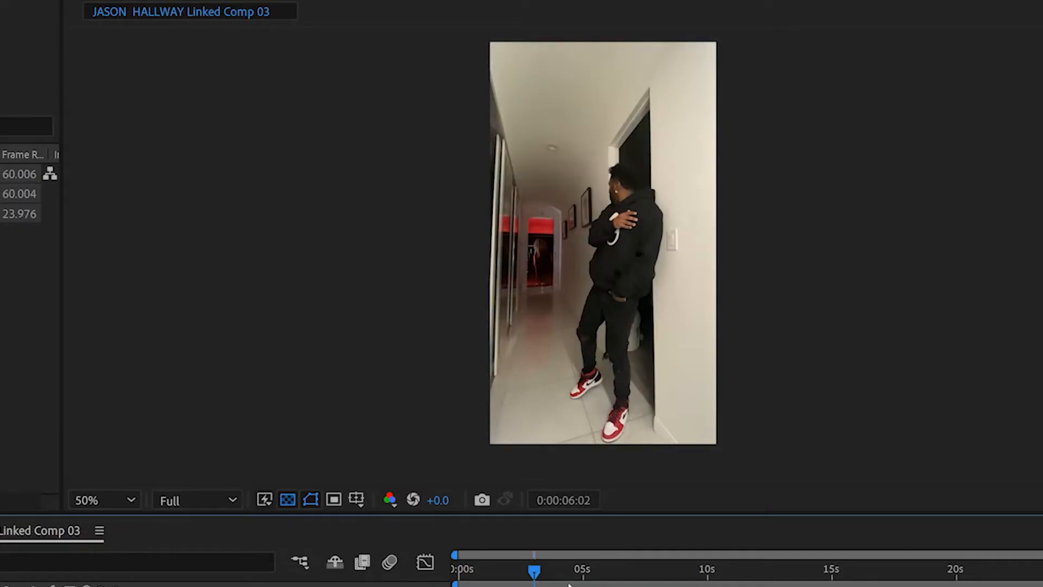
# - Create Mask Expansion and Mask Feather keyframes at 0:00:05:10 and move both to 0:00:05:05
pyautogui.moveTo(577, 572)
pyautogui.mouseDown()
pyautogui.moveTo(593, 578)
pyautogui.moveTo(559, 571)
pyautogui.moveTo(594, 572)
pyautogui.moveTo(567, 572)
pyautogui.mouseUp()
pyautogui.press('space')
pyautogui.press('space')
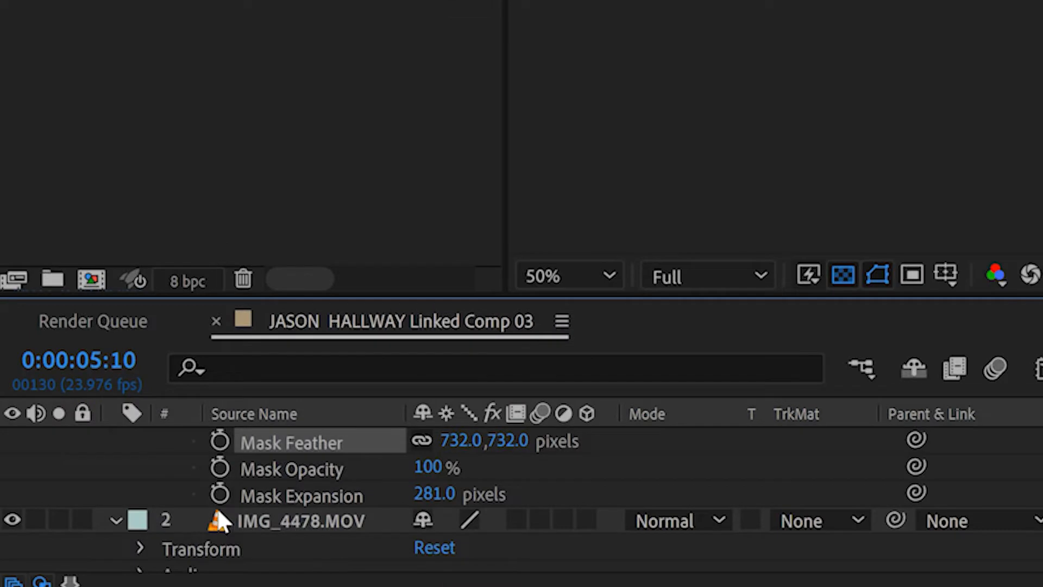
pyautogui.click(220, 494)
pyautogui.scroll(3, 293, 484)
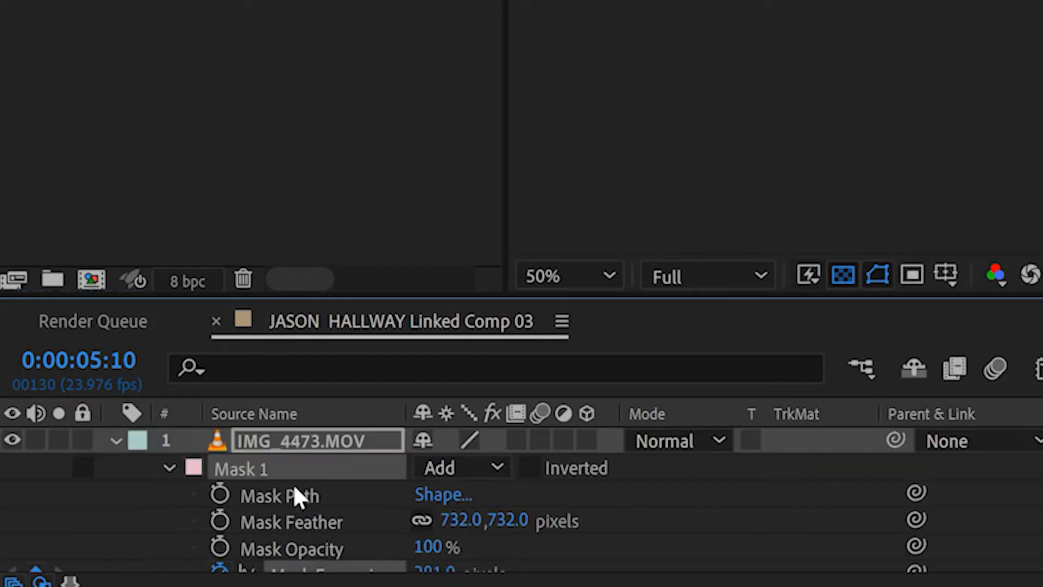
pyautogui.click(220, 521)
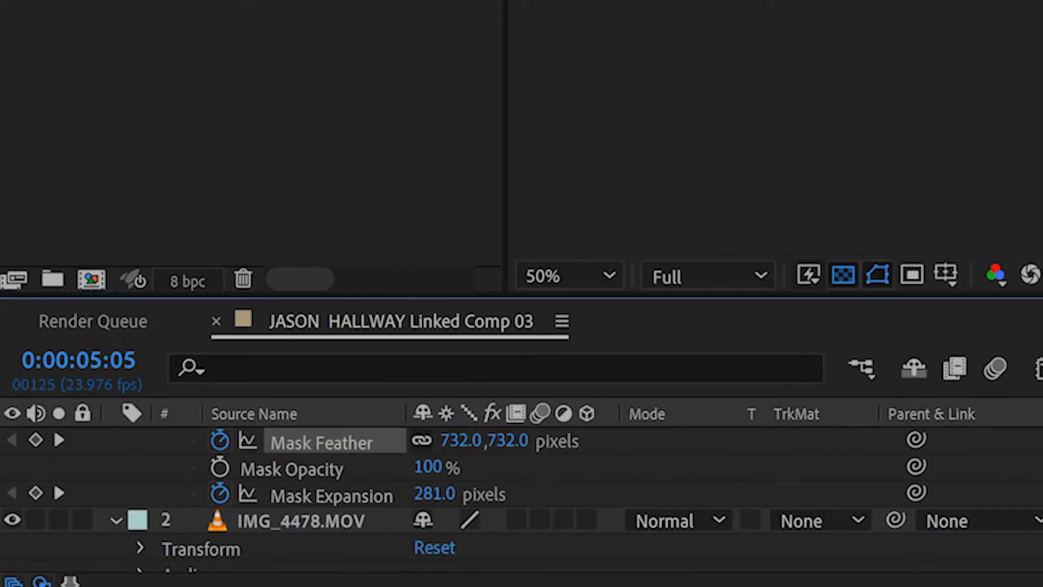
pyautogui.moveTo(664, 462); pyautogui.dragTo(650, 485)
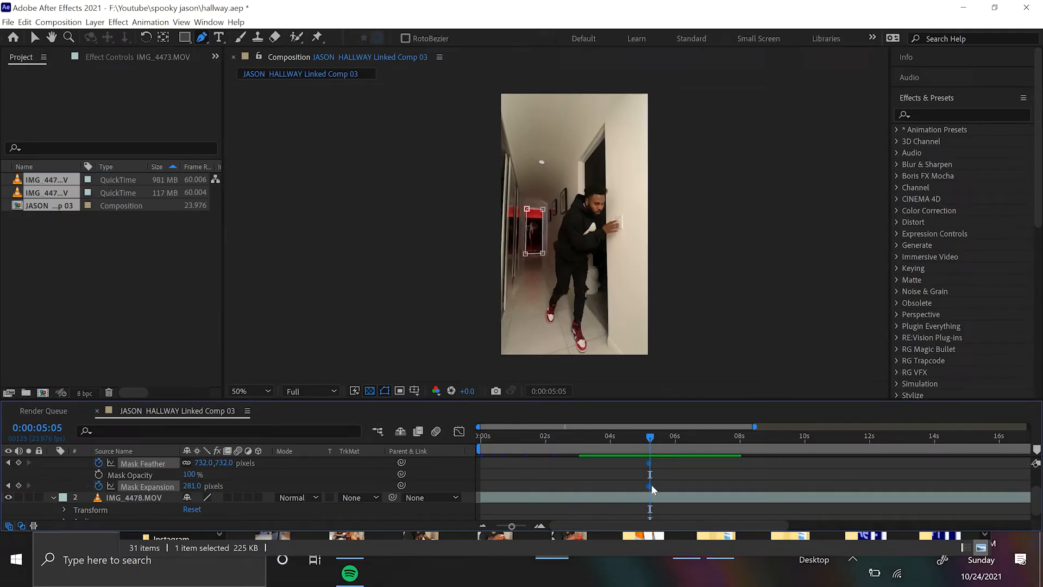
# - At 0:00:05:02, reduce Mask 1's expansion and lower its feather to 280 pixels for the start of the fade
pyautogui.press('pageup')
pyautogui.press('pageup')
pyautogui.press('pageup')
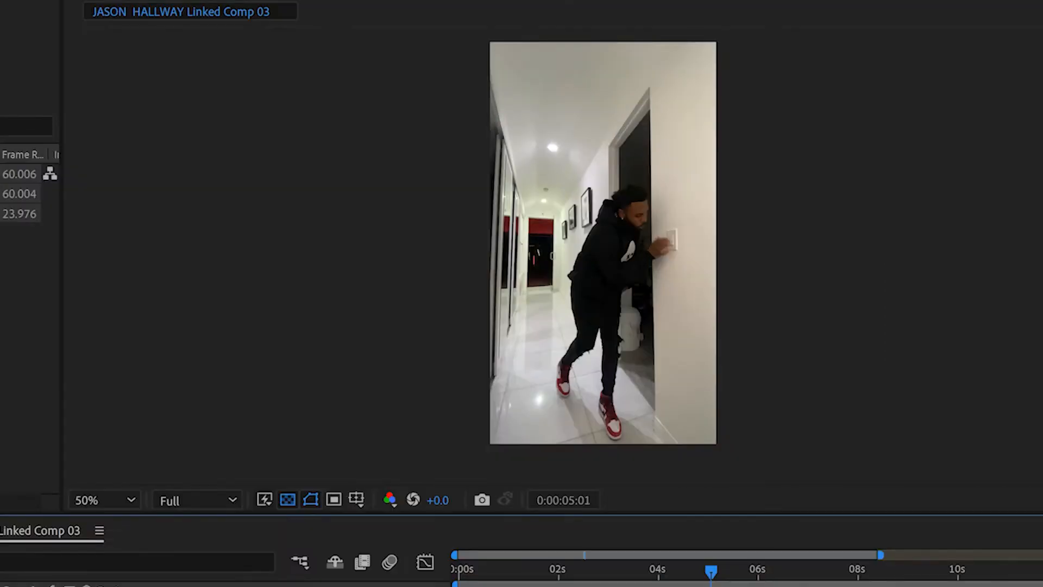
pyautogui.press('pagedown')
pyautogui.press('pagedown')
pyautogui.press('pagedown')
pyautogui.press('pagedown')
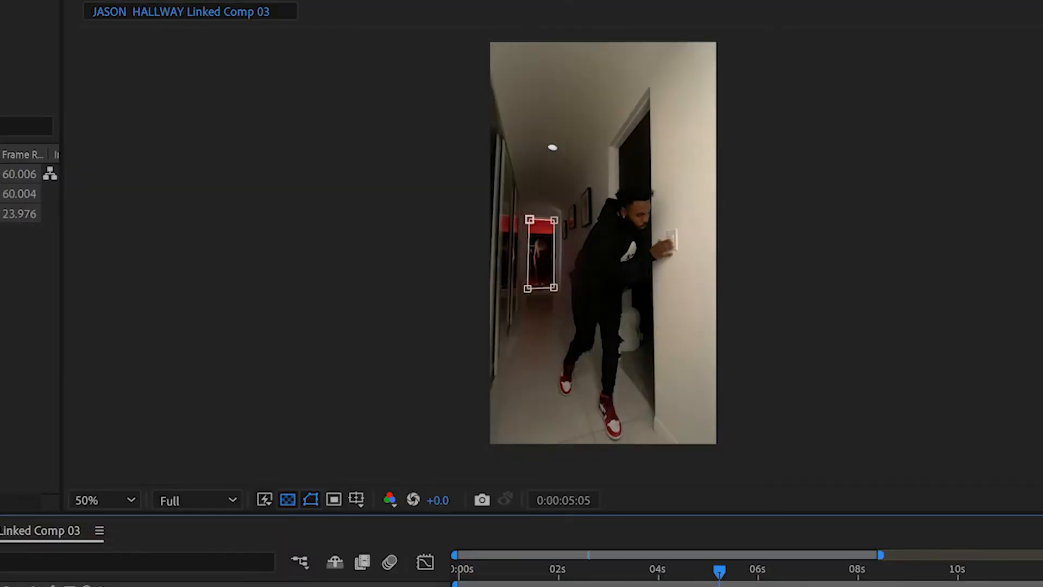
pyautogui.press('pageup')
pyautogui.press('pageup')
pyautogui.press('pageup')
pyautogui.moveTo(436, 493); pyautogui.dragTo(94, 510)
pyautogui.moveTo(461, 439); pyautogui.dragTo(81, 468)
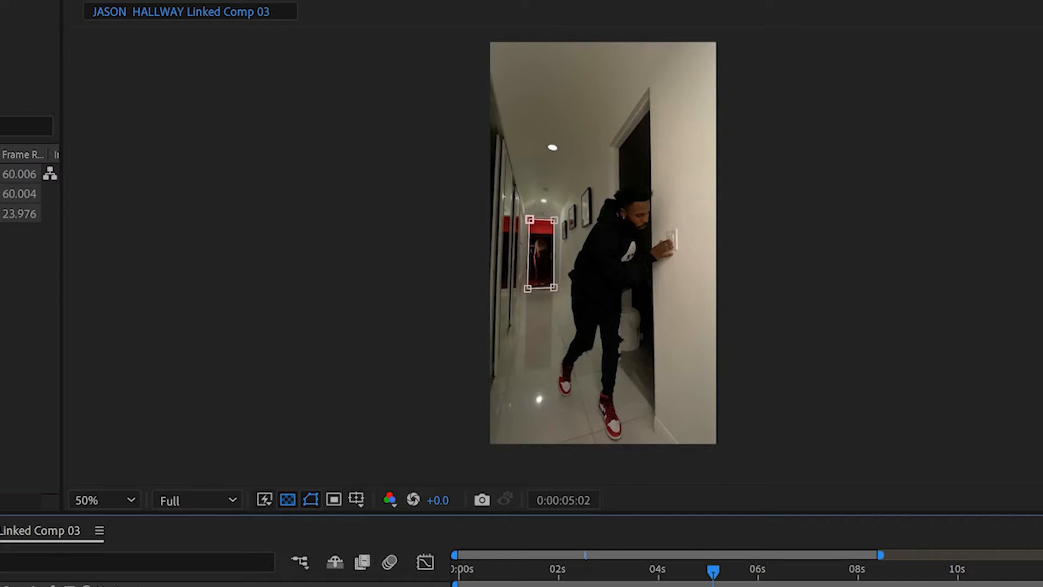
# - Step through the frames around 0:00:05:02 to check how the hallway light fades out
pyautogui.press('pageup')
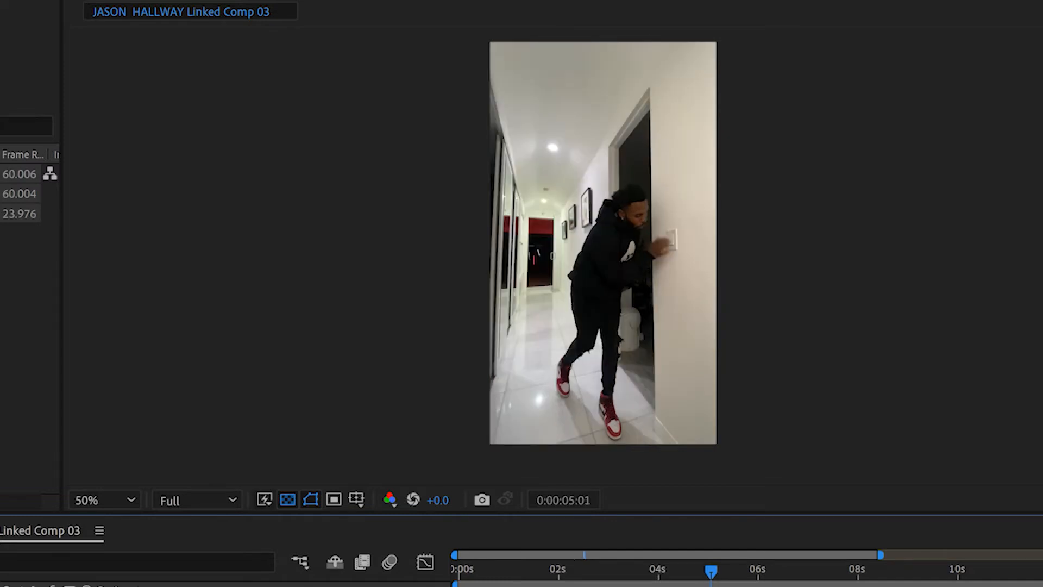
pyautogui.press('pagedown')
pyautogui.press('pagedown')
pyautogui.press('pagedown')
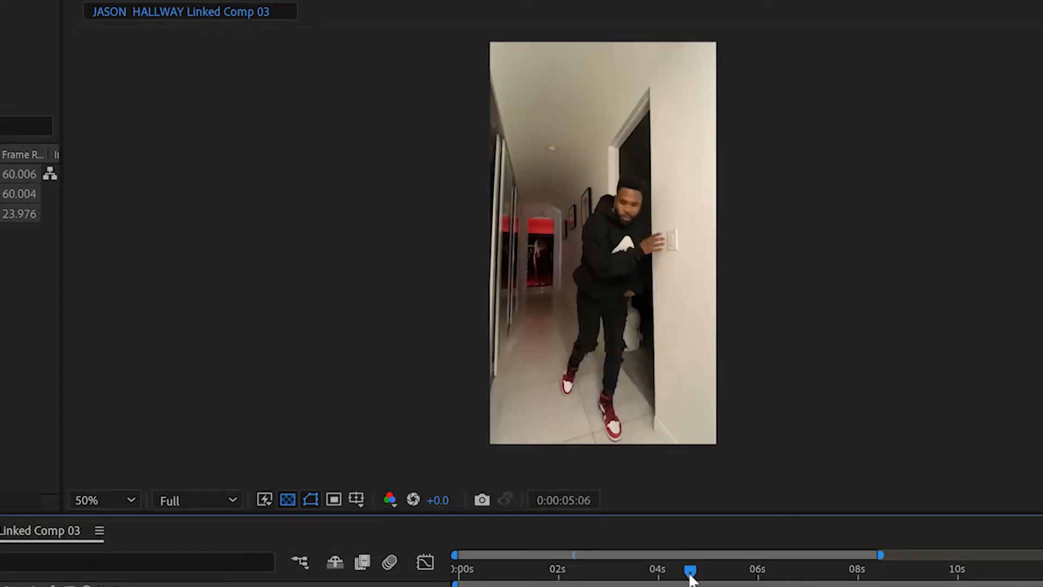
# - Add Mask Feather and Mask Expansion keyframes at 0:00:07:06, just before the hallway lights return
pyautogui.press('pagedown')
pyautogui.press('pagedown')
pyautogui.press('pagedown')
pyautogui.press('pagedown')
pyautogui.press('pagedown')
pyautogui.press('pagedown')
pyautogui.press('pagedown')
pyautogui.press('pagedown')
pyautogui.press('pagedown')
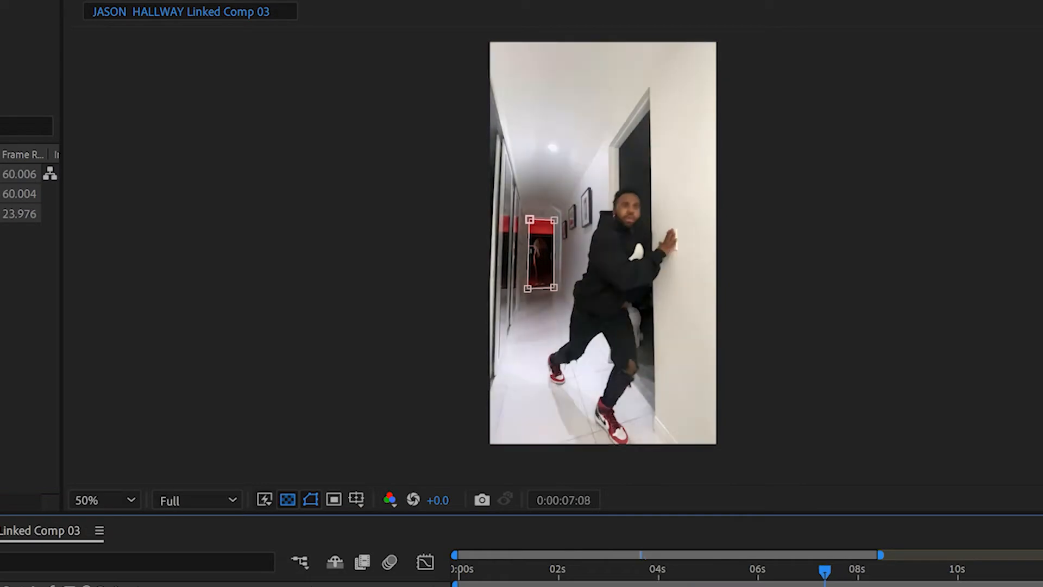
pyautogui.moveTo(719, 450); pyautogui.dragTo(715, 455)
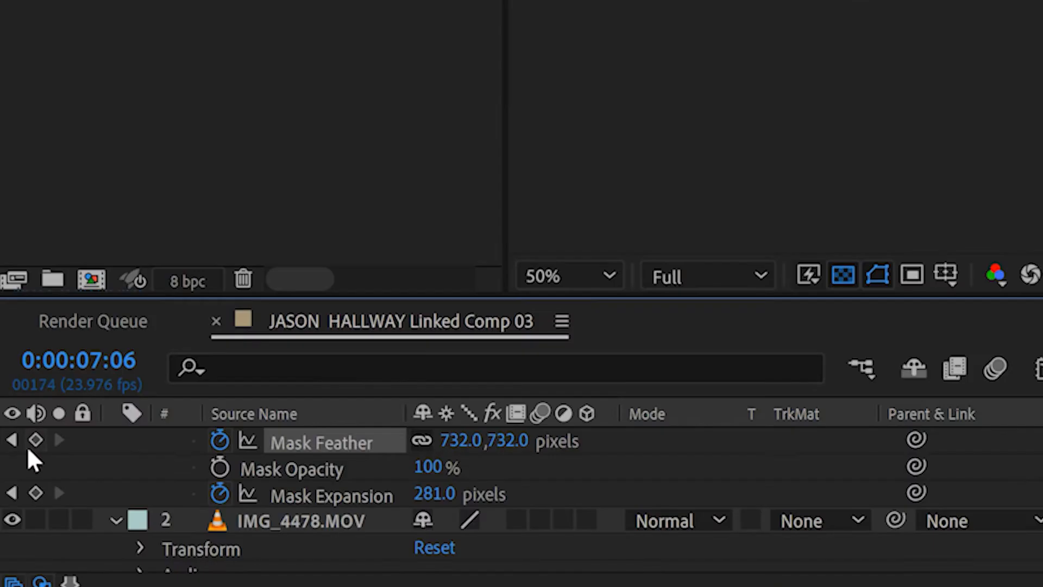
pyautogui.click(34, 440)
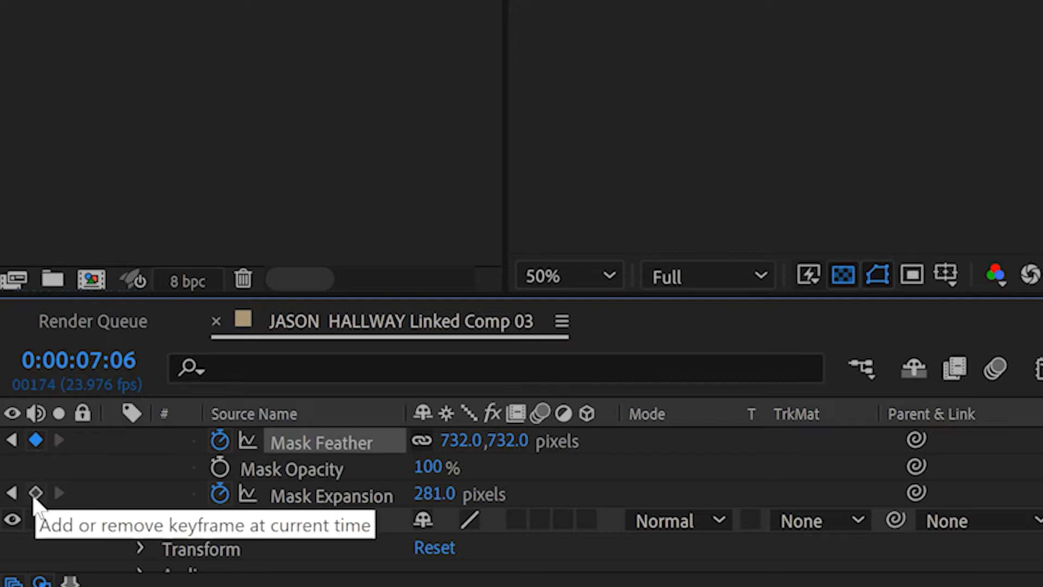
pyautogui.click(34, 493)
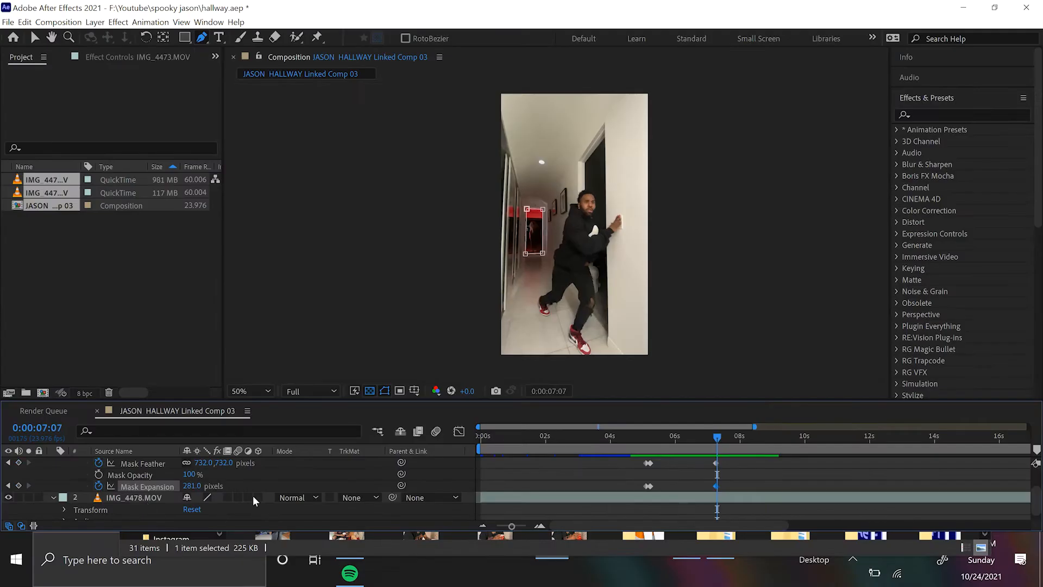
# - Split the IMG_4473.MOV layer at 0:00:07:10 and delete the part after the split
pyautogui.press('pagedown')
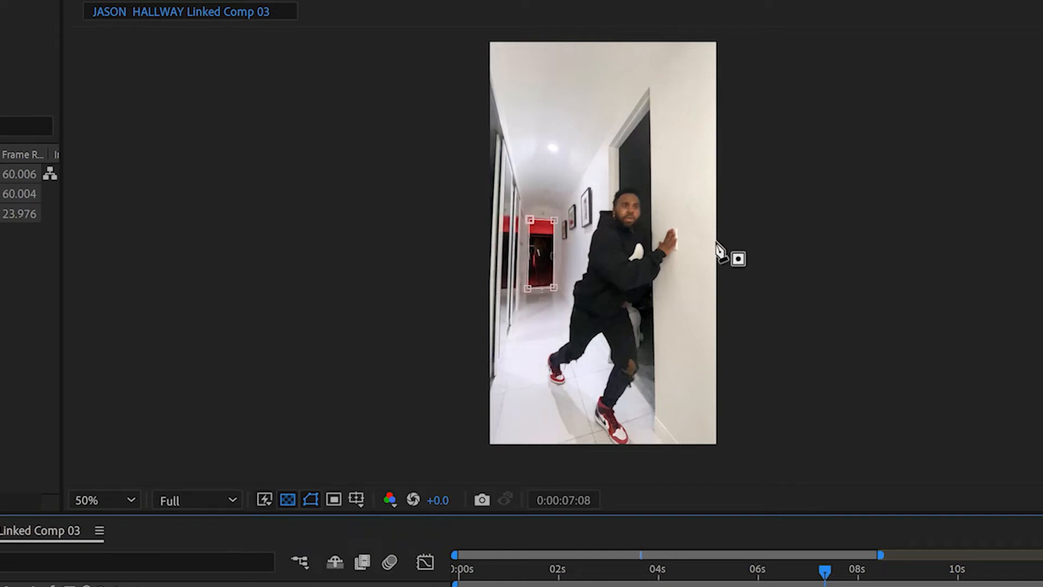
pyautogui.press('pagedown')
pyautogui.press('pagedown')
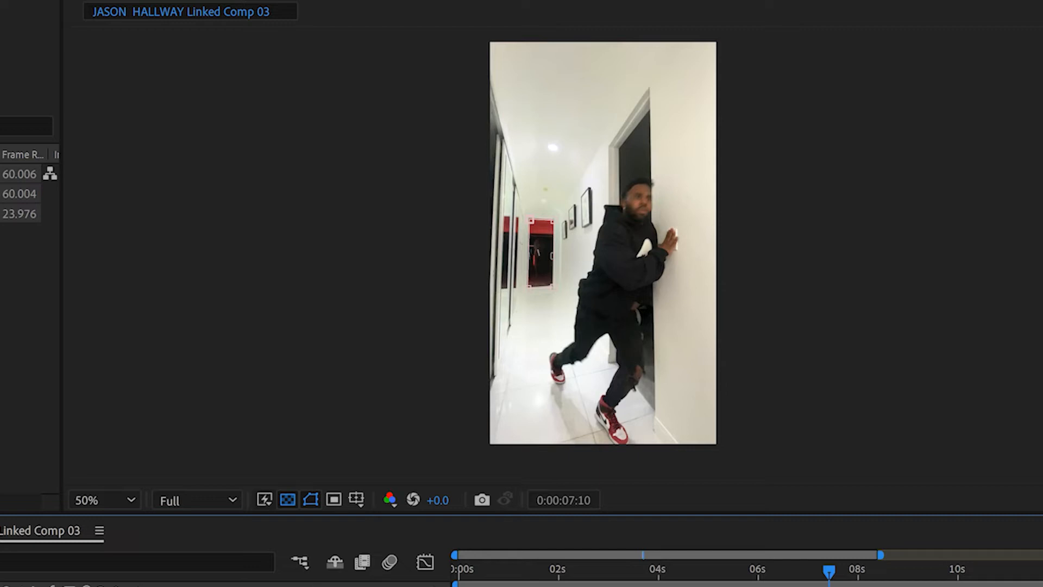
pyautogui.hotkey('ctrl', 'shift', 'd')
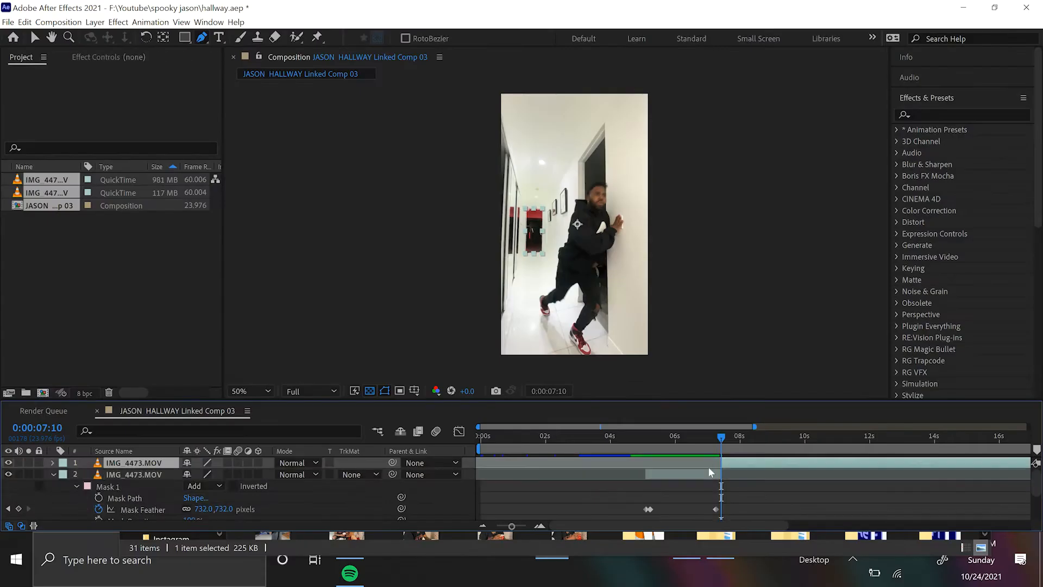
pyautogui.press('Delete')
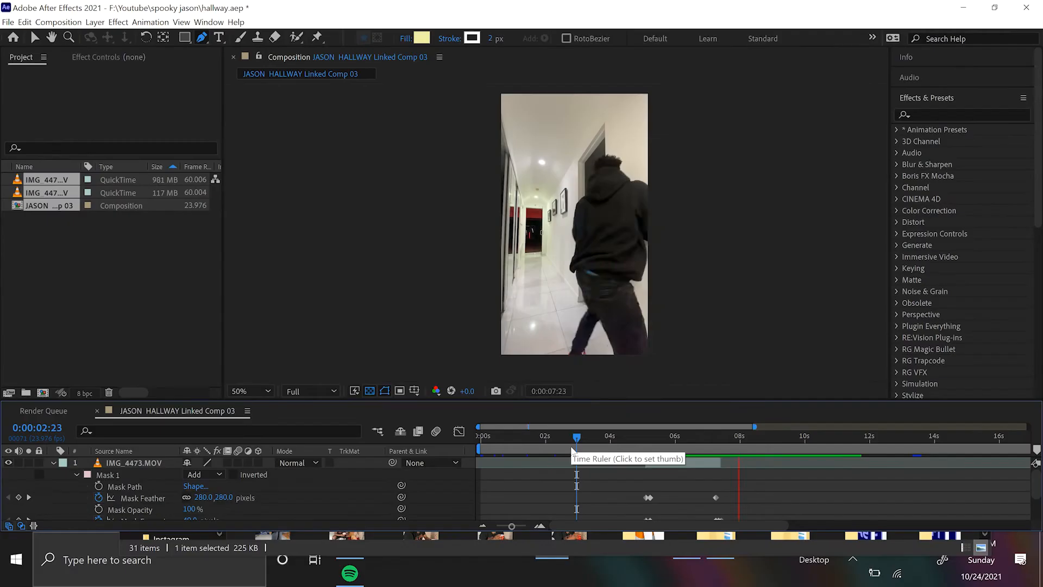
# - Duplicate the trimmed IMG_4473.MOV layer and move the copy to start at about 0:00:10:18, where the hallway lights go off again
pyautogui.click(832, 438)
pyautogui.press('pageup')
pyautogui.press('pageup')
pyautogui.press('pagedown')
pyautogui.press('pageup')
pyautogui.click(663, 463)
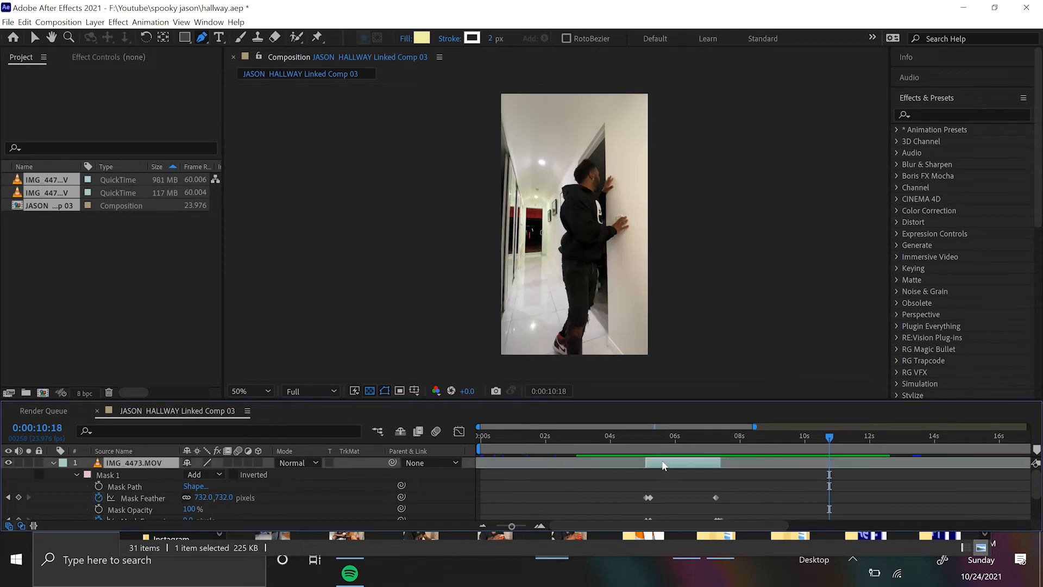
pyautogui.hotkey('ctrl', 'd')
pyautogui.moveTo(677, 465); pyautogui.dragTo(845, 472)
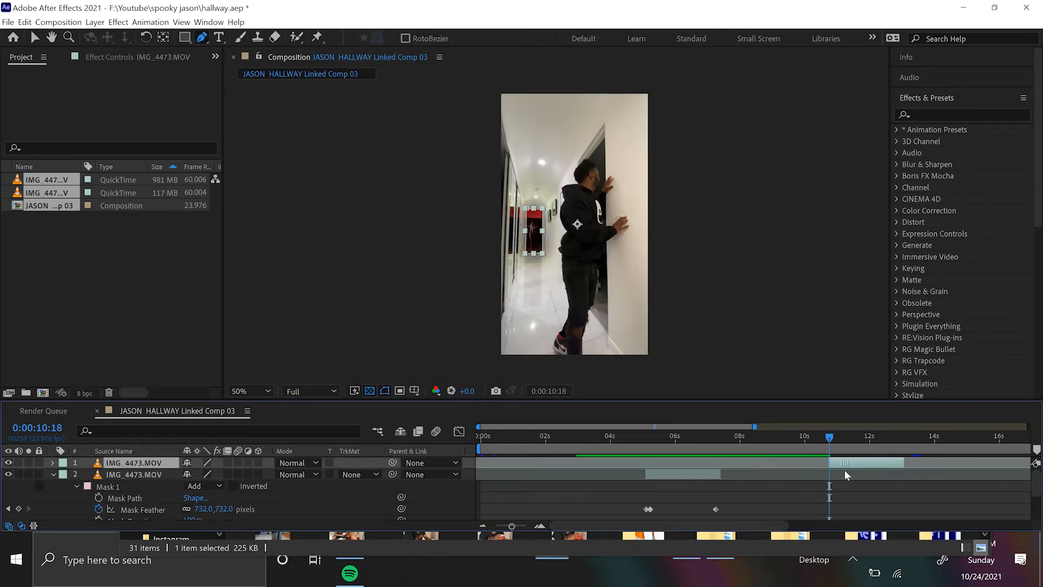
# - Shift the duplicate's ending Mask Feather and Mask Expansion keyframes back to around 0:00:12:06 and trim its end to match
pyautogui.click(804, 449)
pyautogui.moveTo(804, 449); pyautogui.dragTo(875, 447)
pyautogui.press('u')
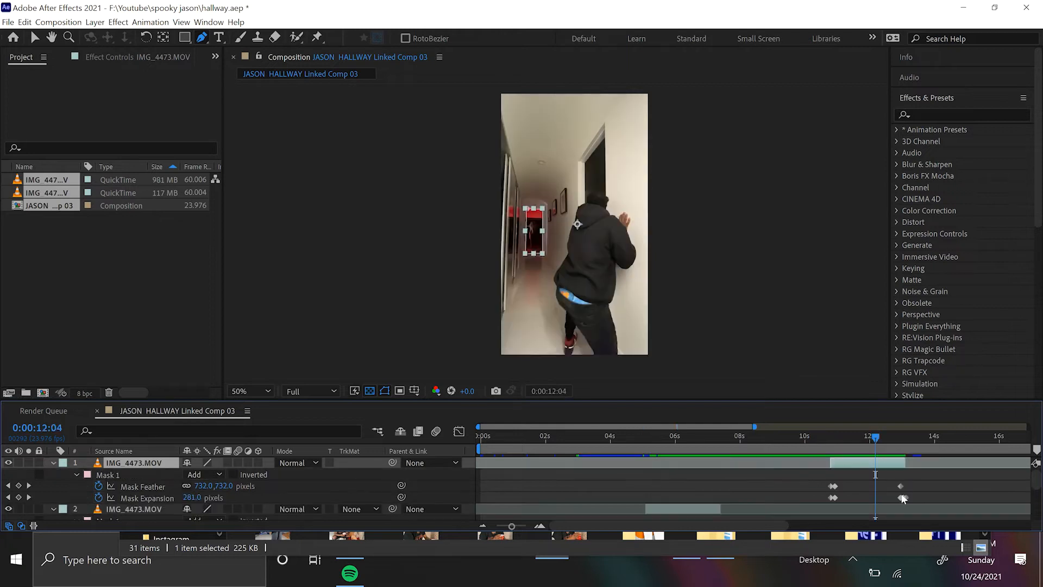
pyautogui.moveTo(905, 481); pyautogui.dragTo(877, 500)
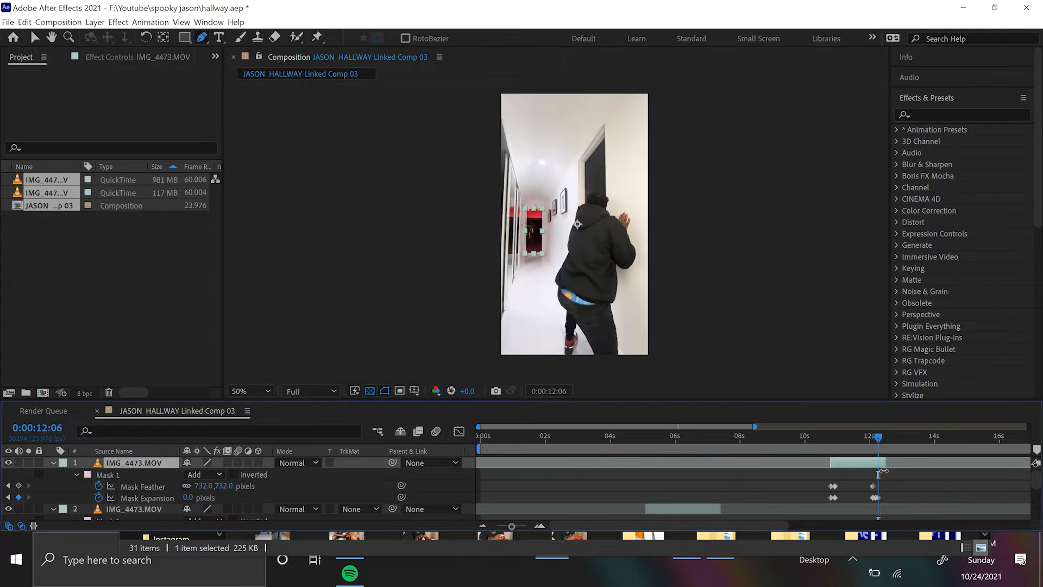
pyautogui.press('space')
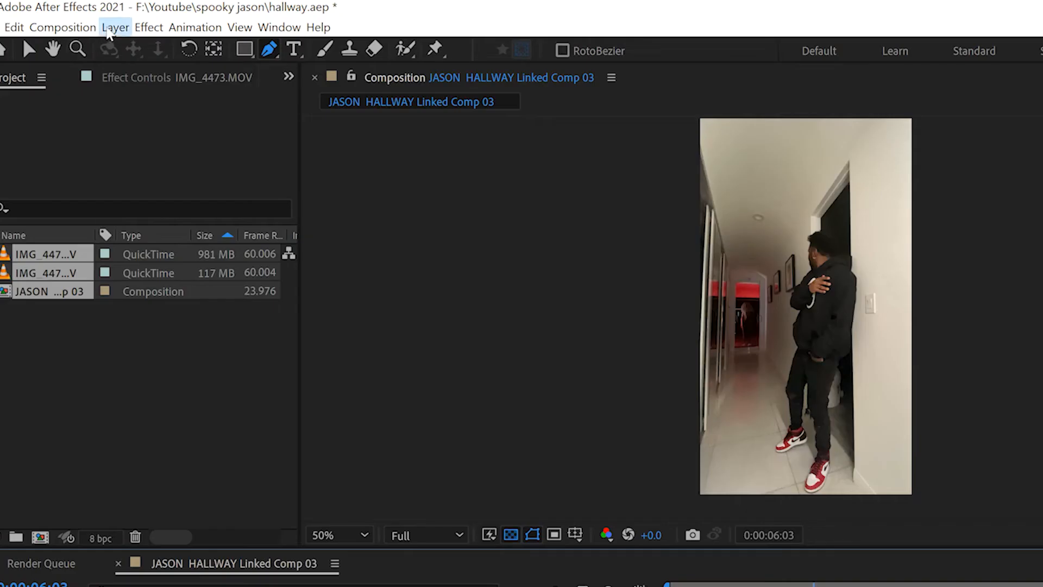
# - Create a black 1080 x 1920 solid layer named "hallway darkness"
pyautogui.click(116, 27)
pyautogui.moveTo(134, 47)
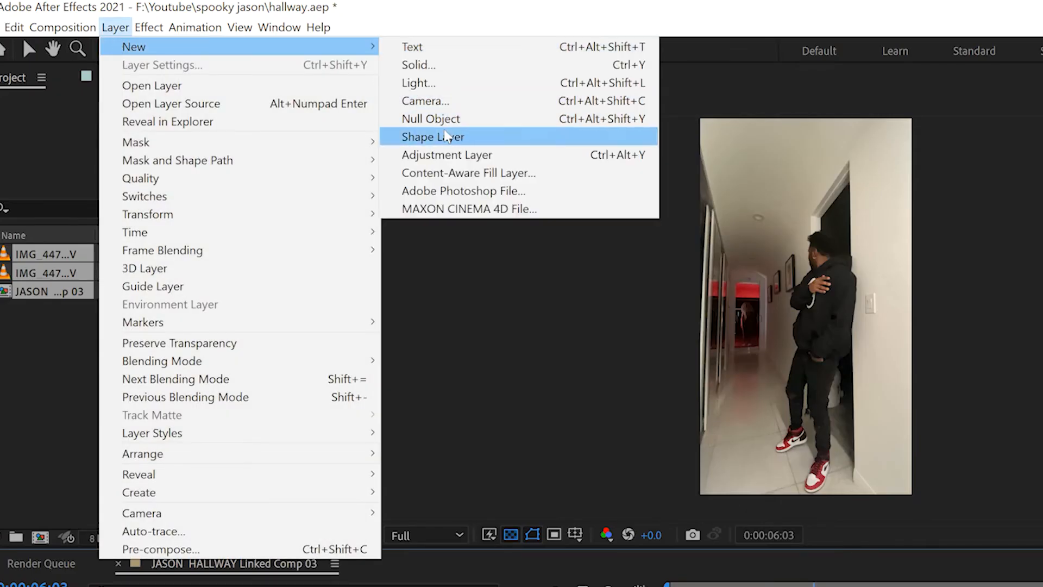
pyautogui.click(419, 64)
pyautogui.click(866, 374)
pyautogui.moveTo(338, 284); pyautogui.dragTo(344, 348)
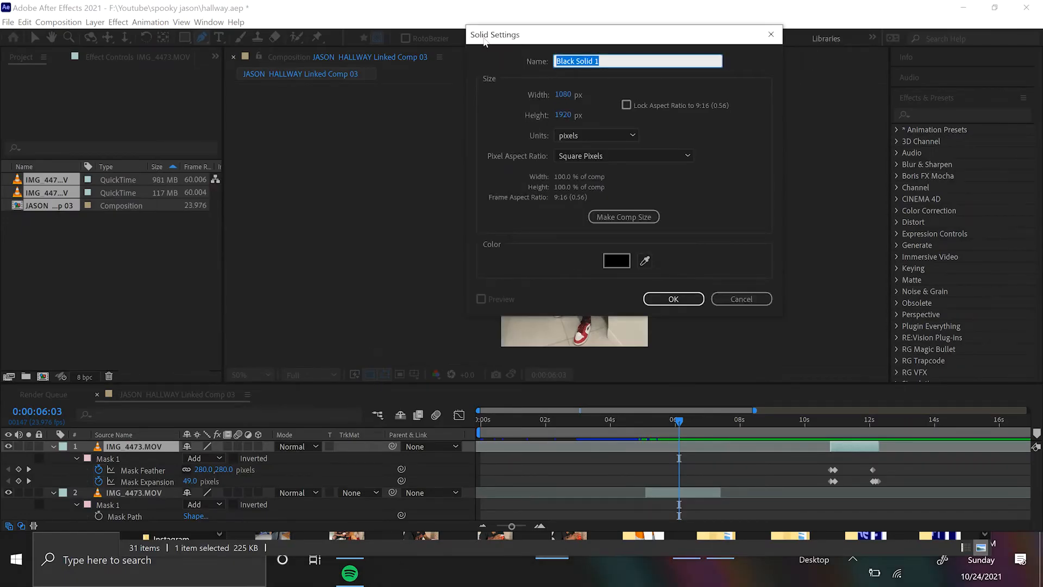
pyautogui.write('lway')
pyautogui.write(' dar')
pyautogui.write('kness')
pyautogui.press('Return')
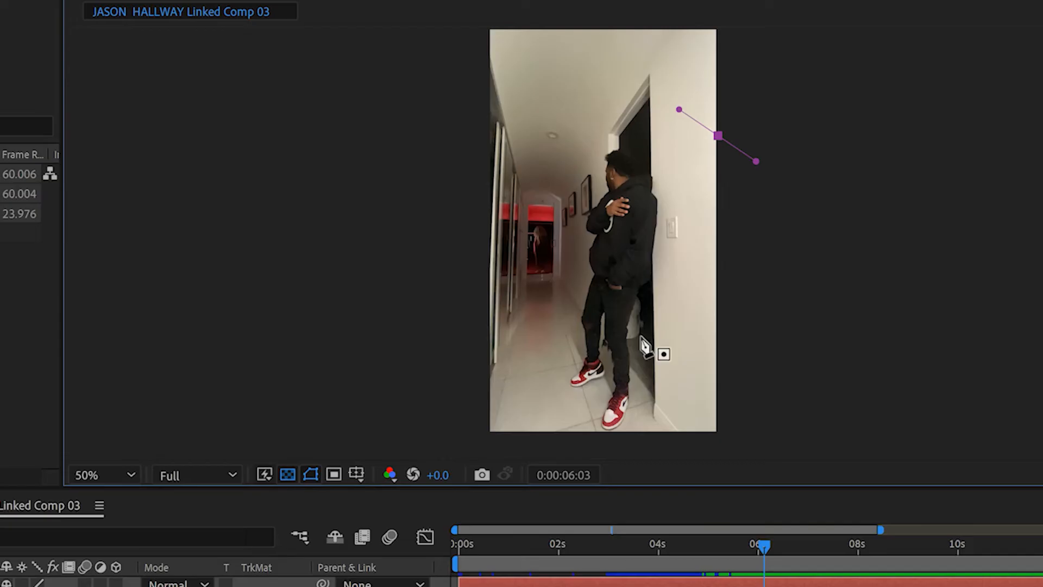
# - Draw a closed curved mask on the solid around the ceiling and far side of the hallway, and feather it 882 pixels
pyautogui.click(738, 170)
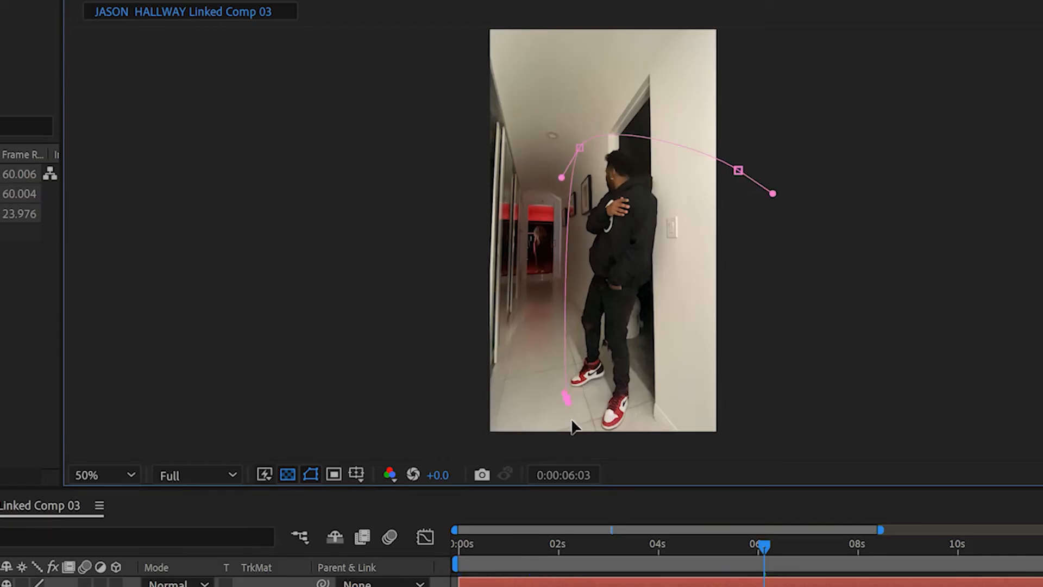
pyautogui.moveTo(466, 45); pyautogui.dragTo(534, 27)
pyautogui.moveTo(749, 50); pyautogui.dragTo(836, 137)
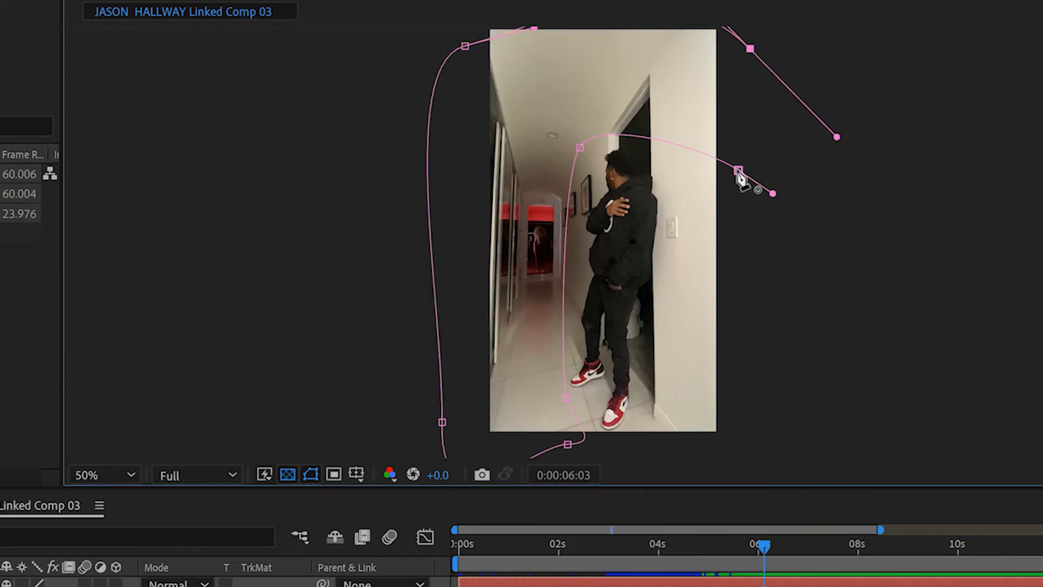
pyautogui.click(738, 170)
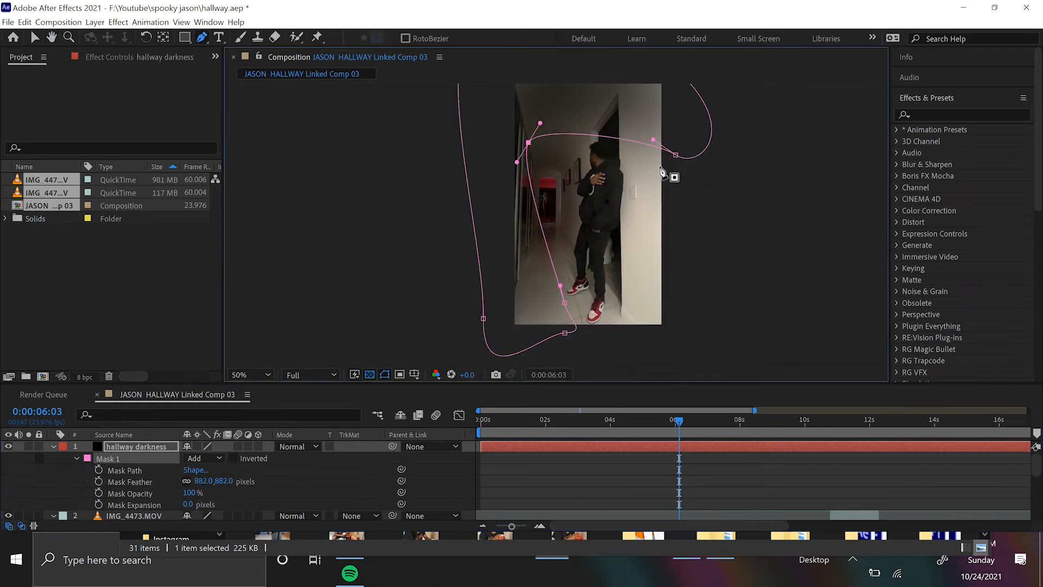
# - Reshape the solid's mask by moving its inner points toward the ceiling, floor and left wall of the hallway
pyautogui.moveTo(676, 140); pyautogui.dragTo(672, 127)
pyautogui.moveTo(564, 302); pyautogui.dragTo(577, 314)
pyautogui.moveTo(528, 143); pyautogui.dragTo(516, 170)
pyautogui.scroll(-2, 598, 251)
# - Trim the start of the hallway darkness layer to 0:00:05:02, when the lights first go off
pyautogui.click(591, 451)
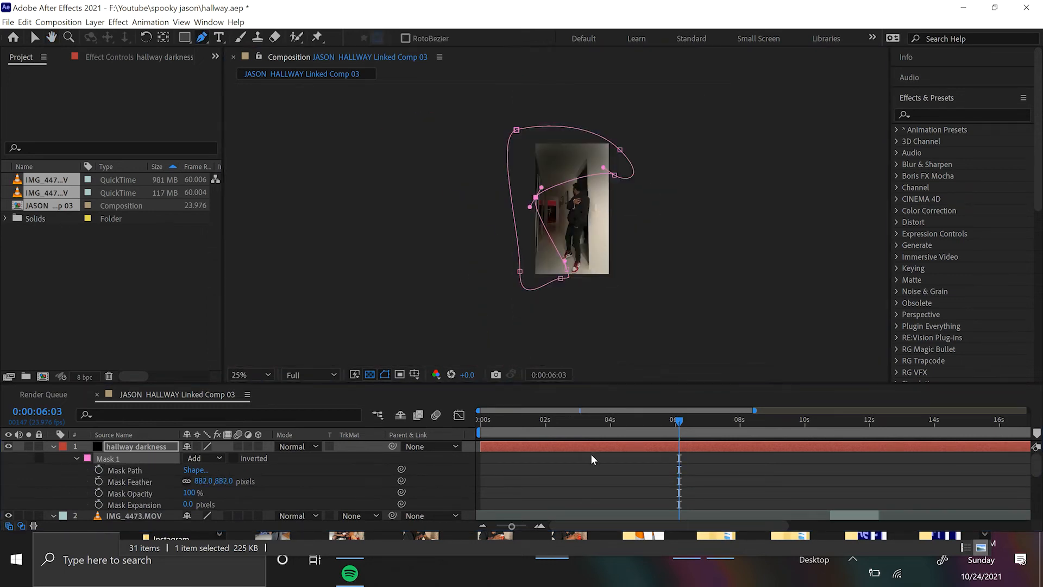
pyautogui.scroll(-2, 607, 473)
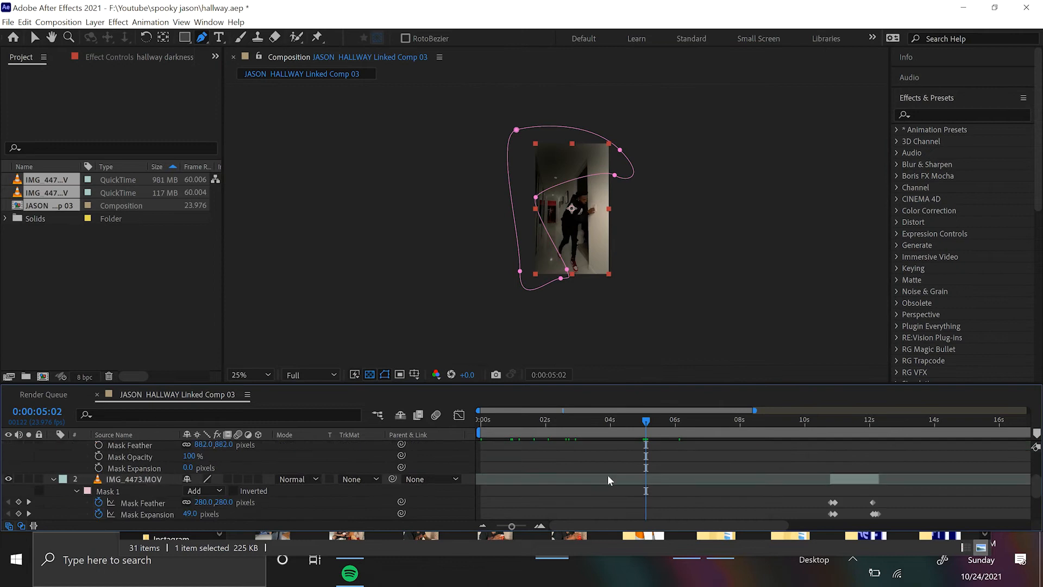
pyautogui.scroll(2, 607, 473)
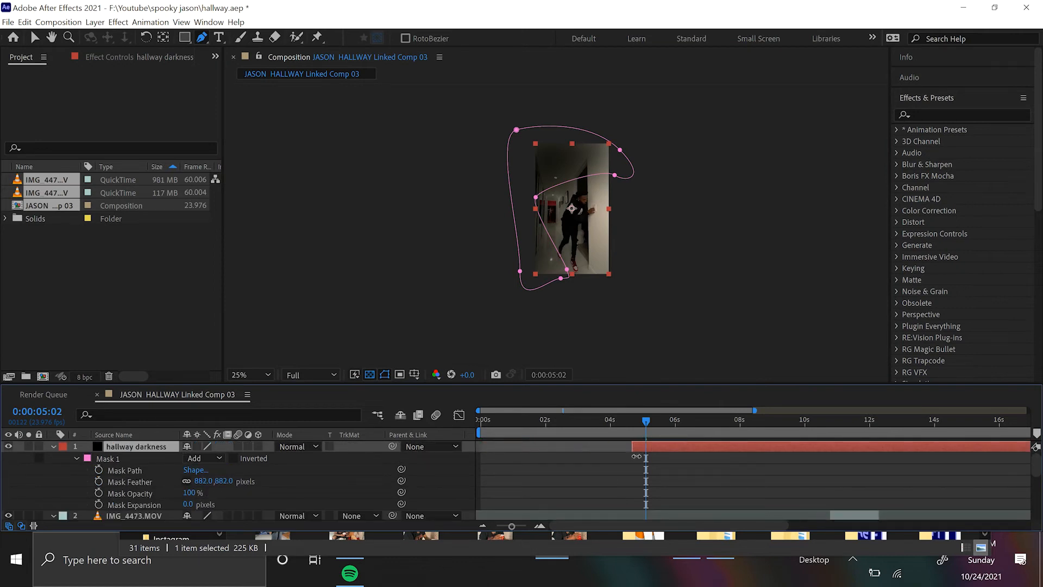
pyautogui.moveTo(645, 453); pyautogui.dragTo(642, 452)
# - Play back the first lights-off section and compare the shot with the hallway darkness layer hidden and shown
pyautogui.press('space')
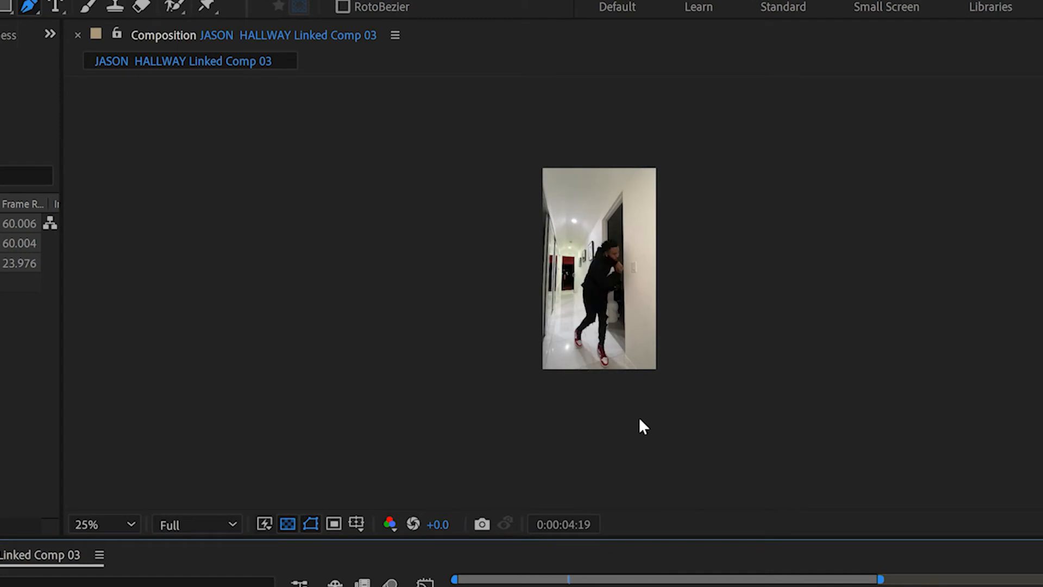
pyautogui.scroll(1, 594, 389)
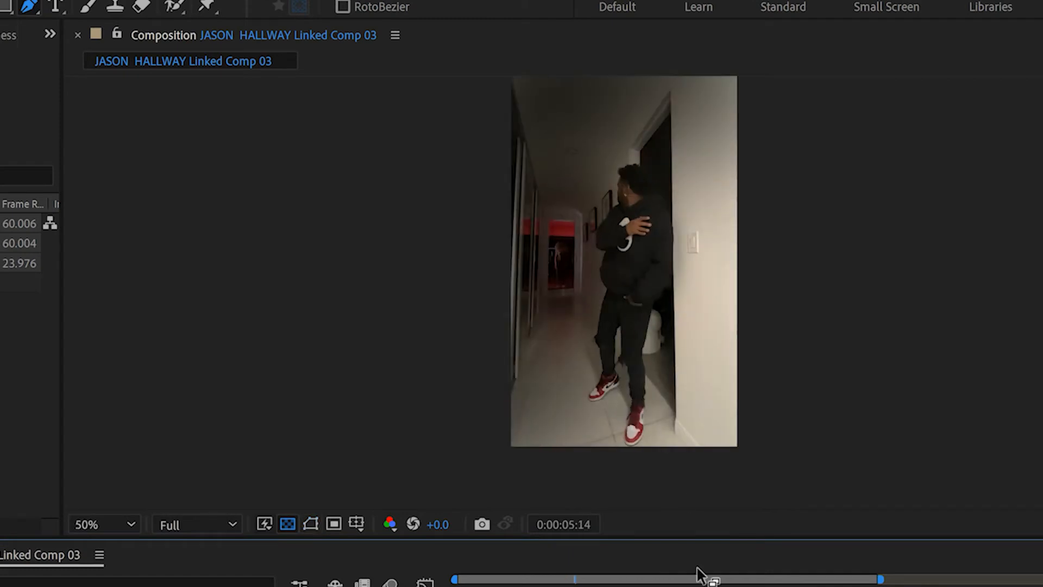
pyautogui.press('space')
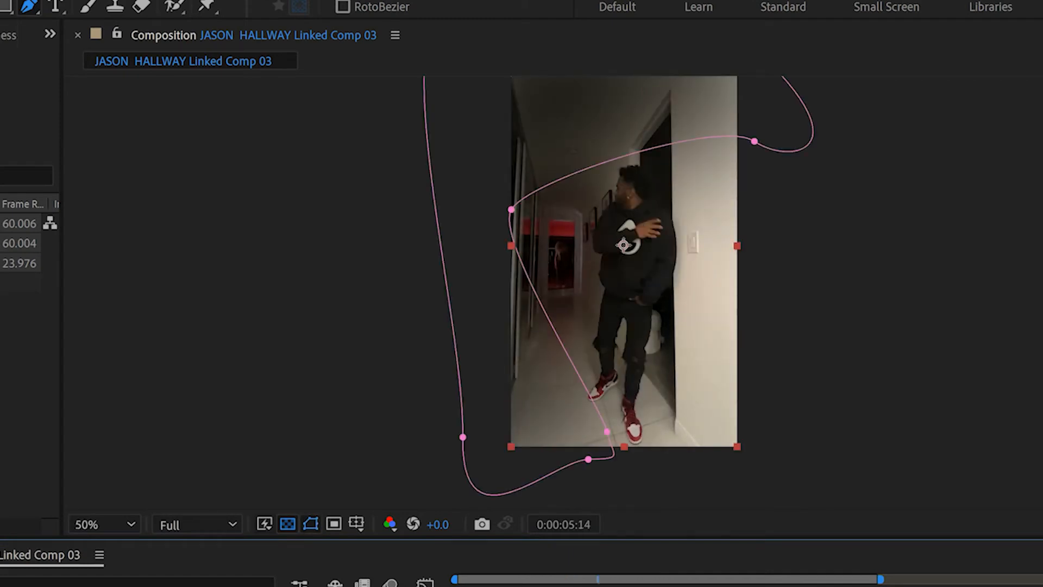
pyautogui.hotkey('ctrl', 'alt', 'shift', 'v')
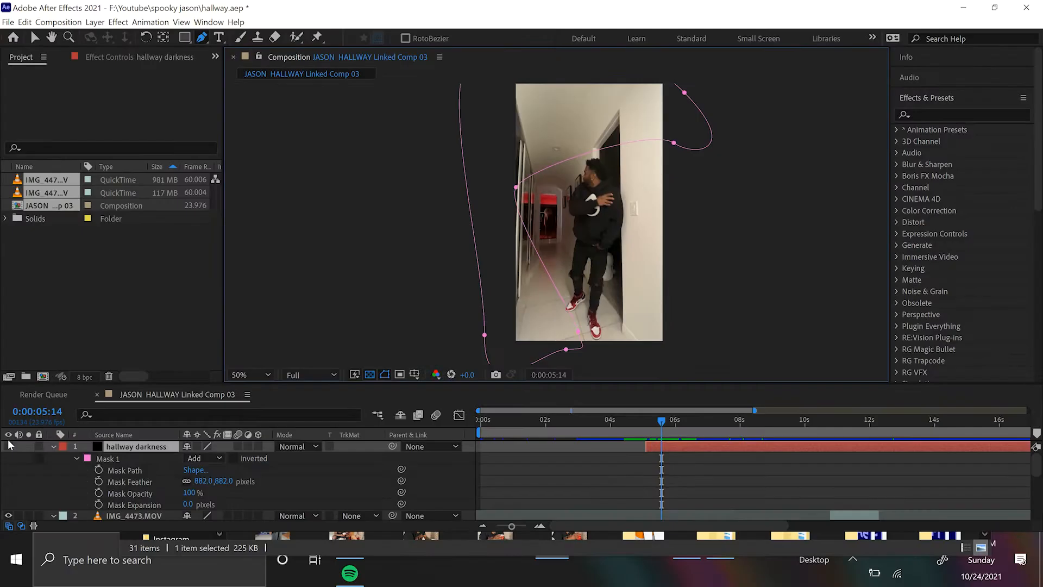
pyautogui.click(8, 447)
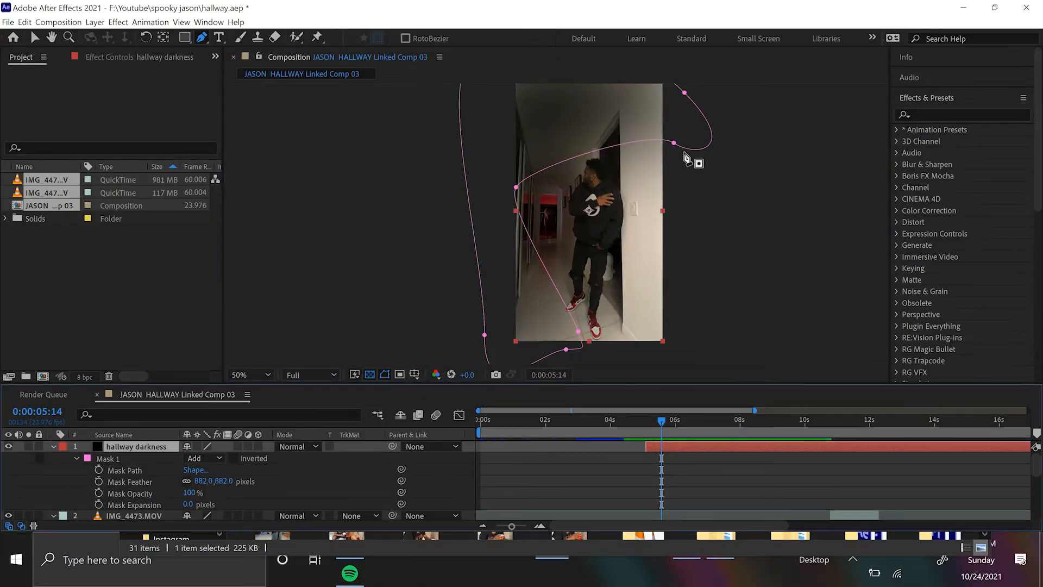
# - Pull the outer points of the hallway darkness mask farther beyond the frame to spread the shadow more evenly
pyautogui.press(',')
pyautogui.moveTo(620, 159); pyautogui.dragTo(648, 125)
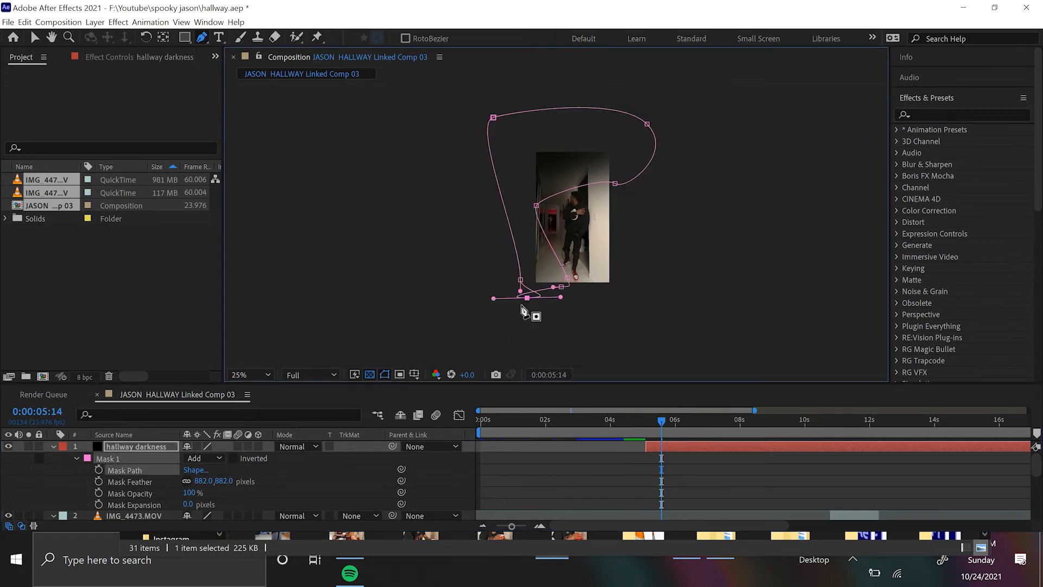
pyautogui.click(524, 297)
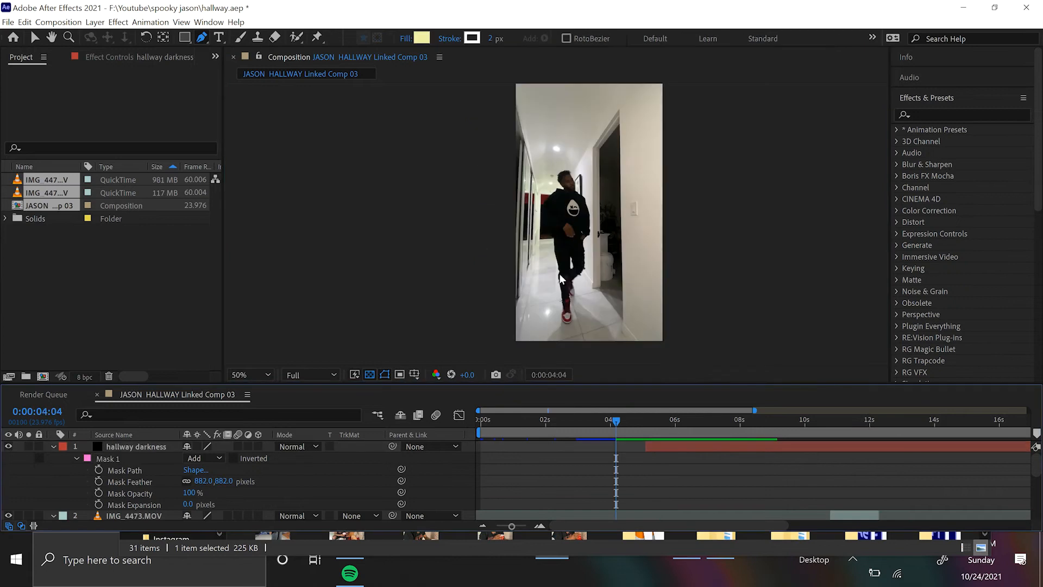
# - Keyframe the hallway darkness layer's Opacity at 100% at 0:00:07:10 and 0% at 0:00:07:11
pyautogui.press('space')
pyautogui.click(87, 458)
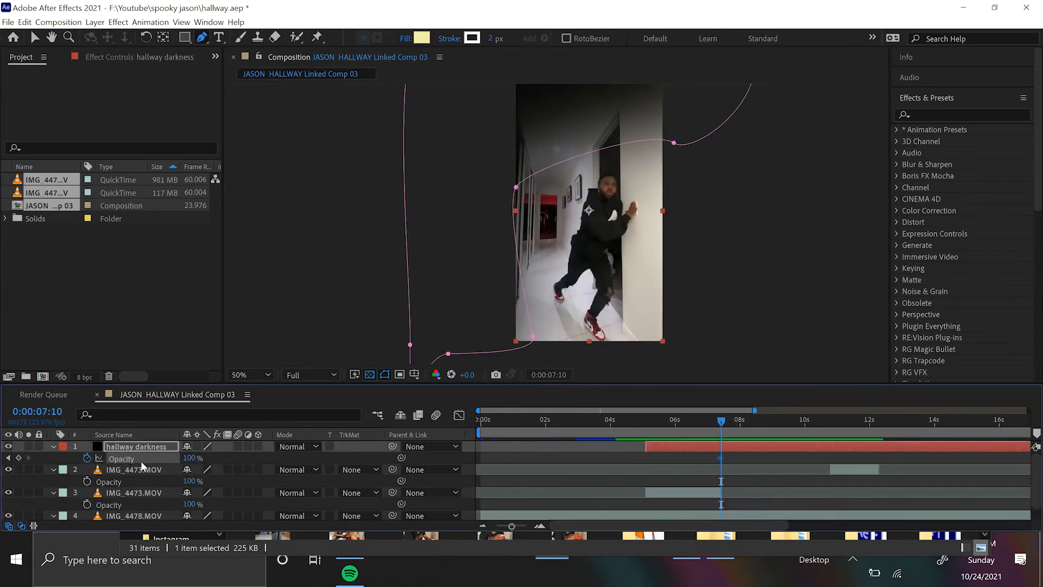
pyautogui.press('pagedown')
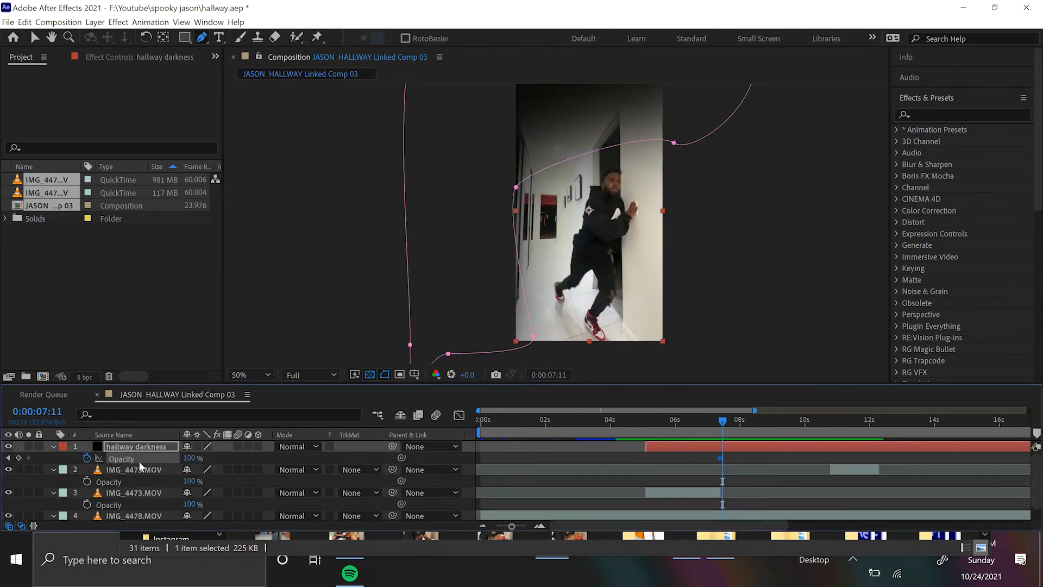
pyautogui.moveTo(188, 461); pyautogui.dragTo(2, 470)
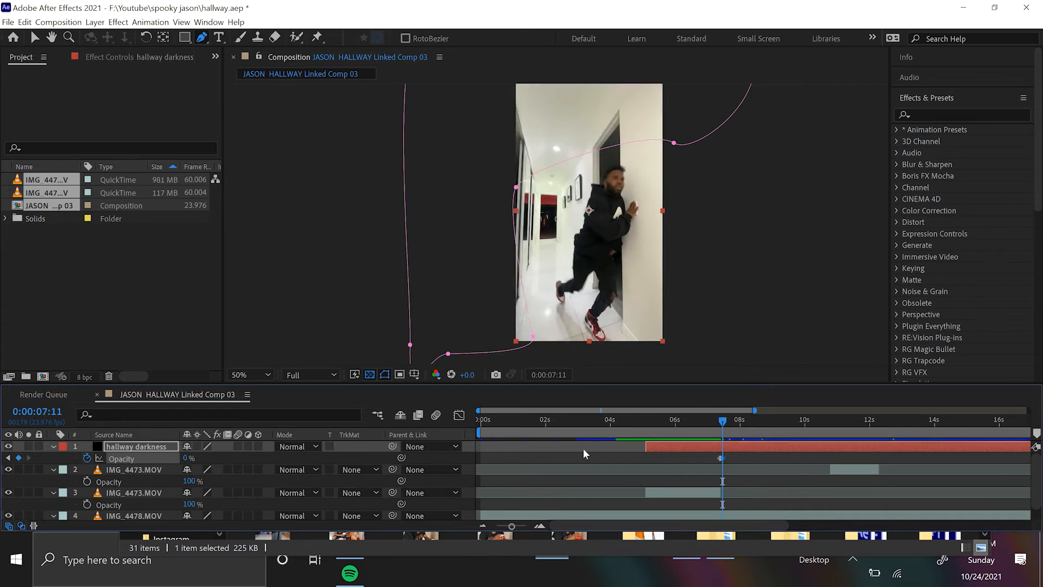
# - Keyframe the hallway darkness layer's Opacity from 0% to 100% around 0:00:10:21, when the lights go off the second time
pyautogui.click(709, 424)
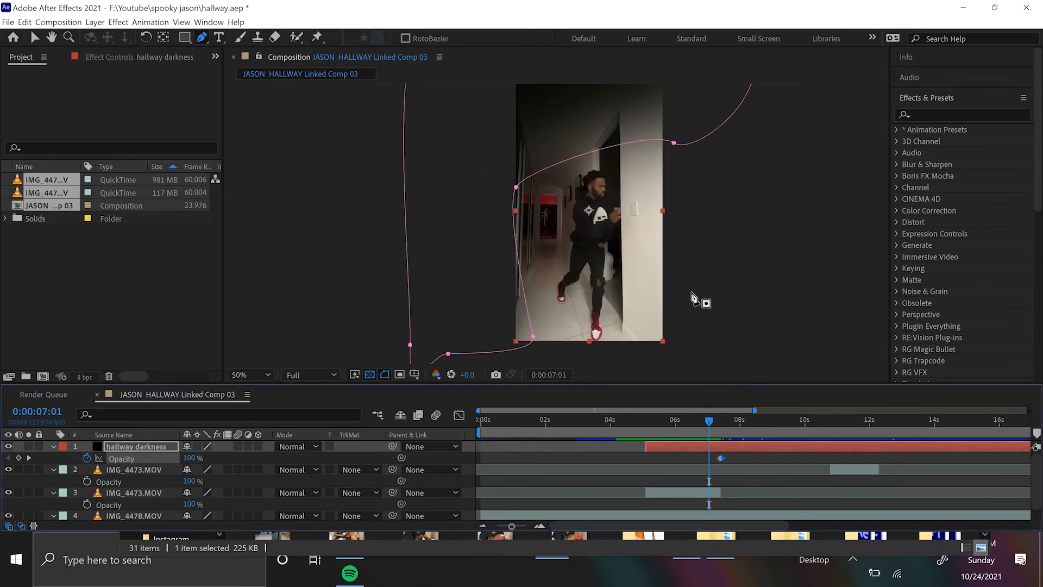
pyautogui.press('space')
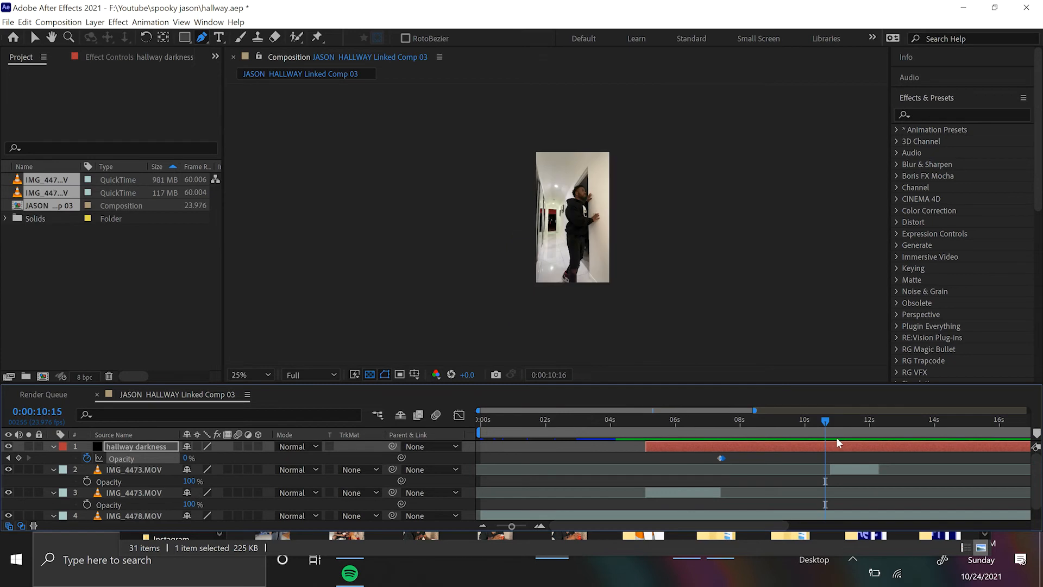
pyautogui.press('space')
pyautogui.press('pagedown')
pyautogui.press('pagedown')
pyautogui.press('pagedown')
pyautogui.press('pagedown')
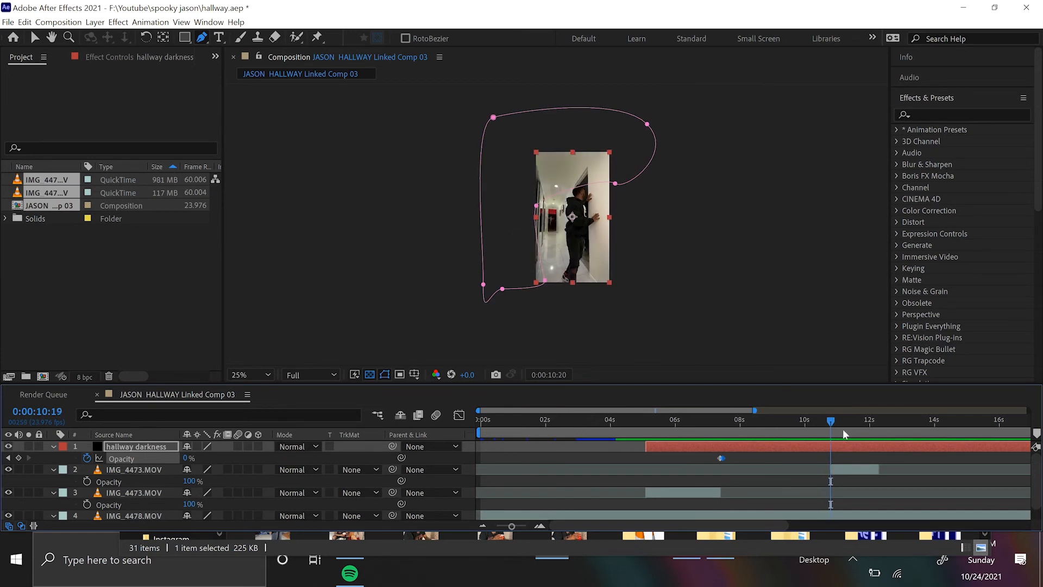
pyautogui.press('pagedown')
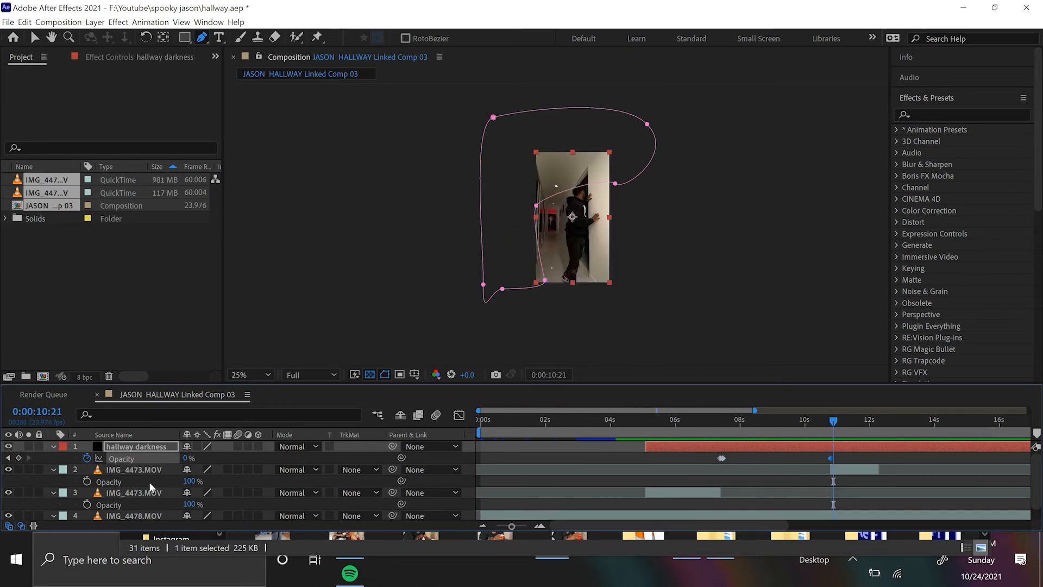
pyautogui.press('Return')
# - Keyframe the solid's Opacity at 100% at 0:00:12:03 and fade it out about three frames further on, as the lights return
pyautogui.hotkey('shift', 'pagedown')
pyautogui.hotkey('shift', 'pagedown')
pyautogui.hotkey('shift', 'pagedown')
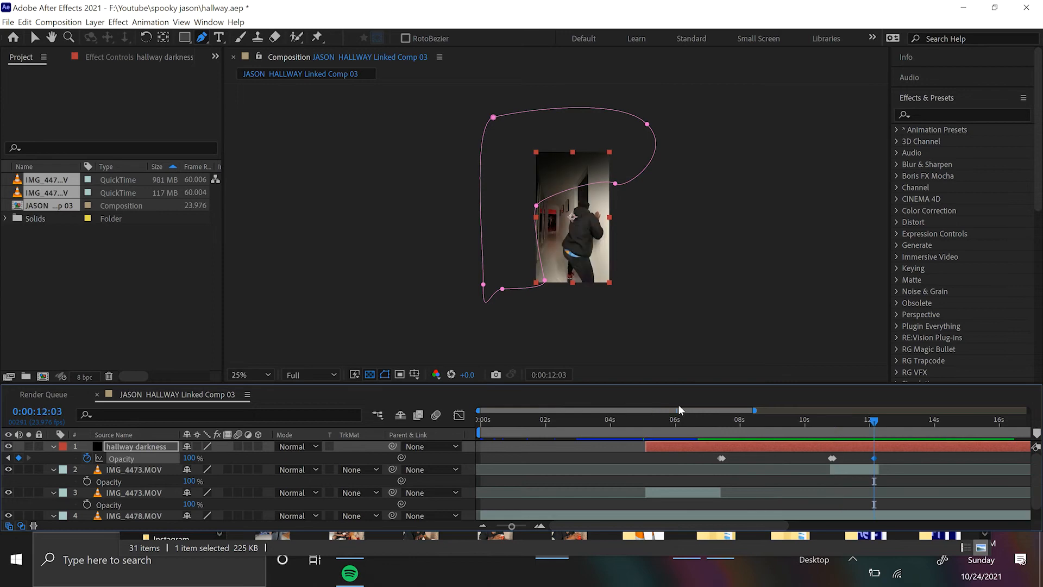
pyautogui.press('pagedown')
pyautogui.press('pagedown')
pyautogui.press('pagedown')
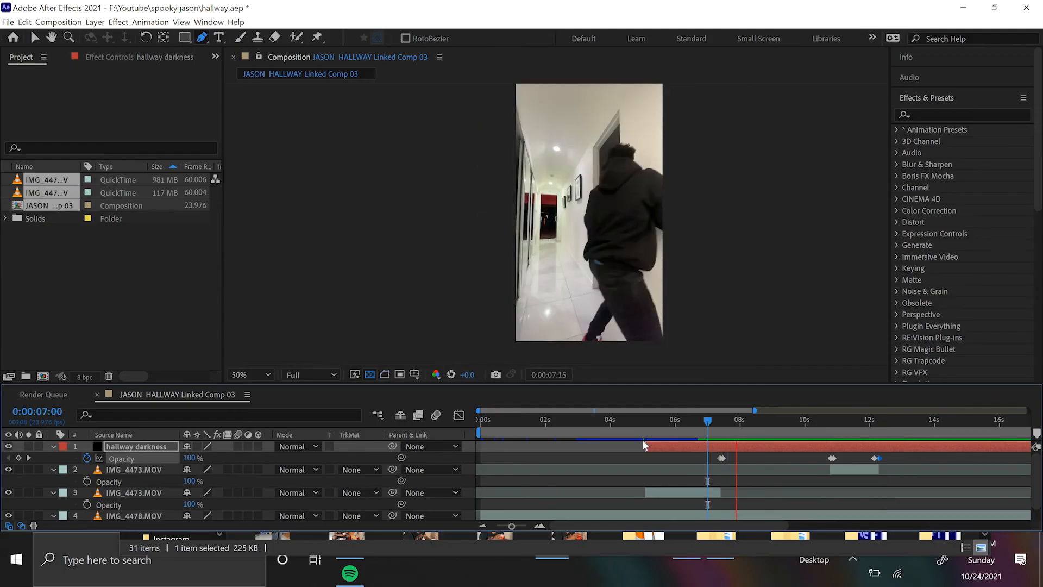
# - Play back the composition through both lights-off sections to check the ghost and the added darkness
pyautogui.click(625, 423)
pyautogui.press('space')
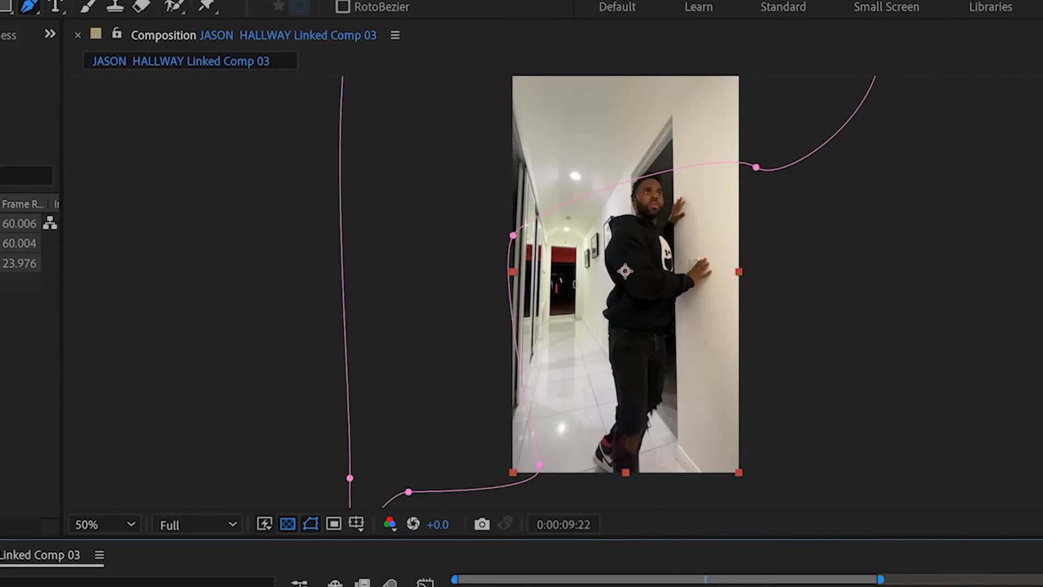
pyautogui.press('space')
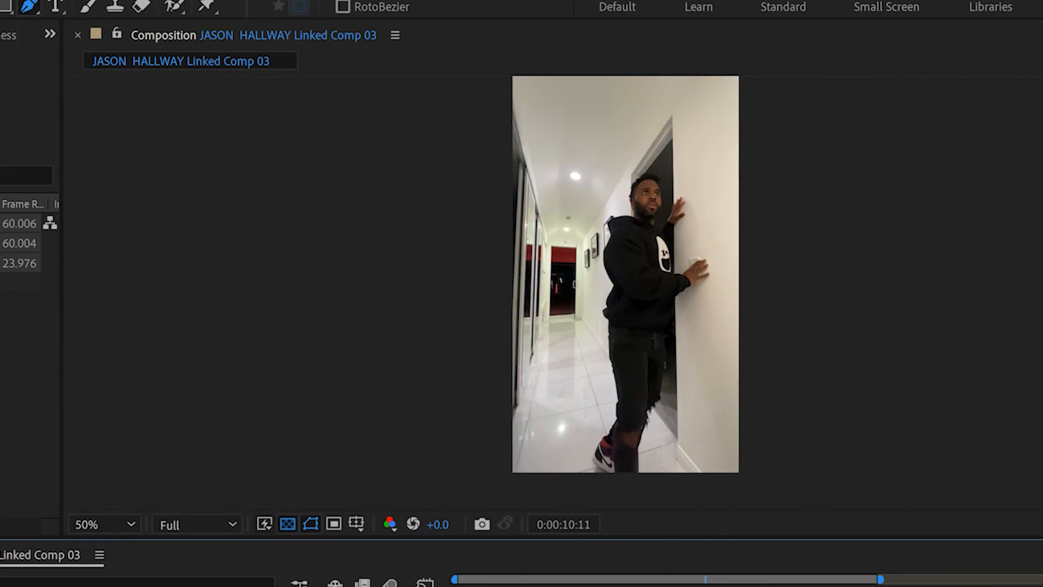
pyautogui.press('space')
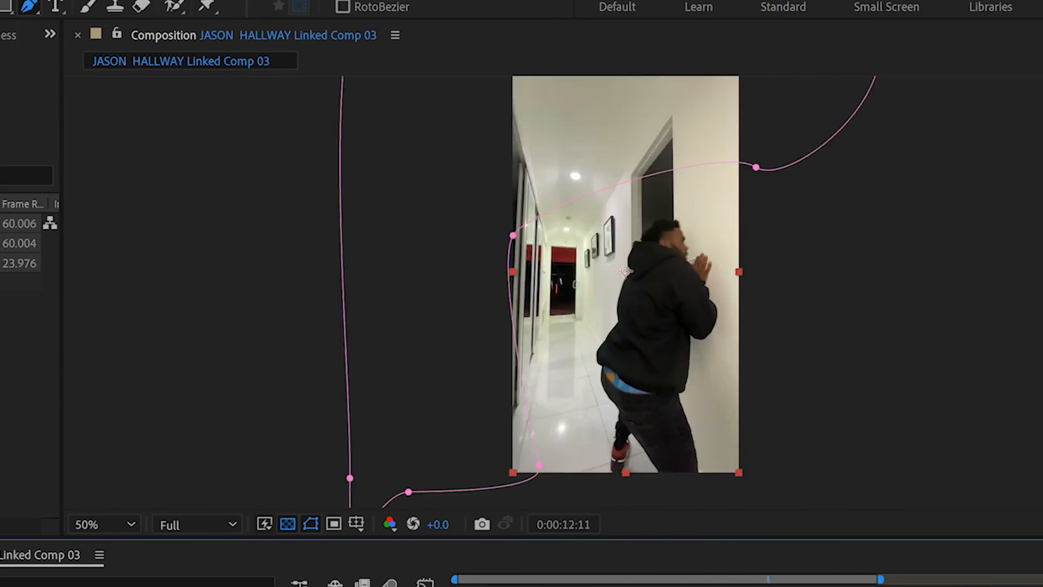